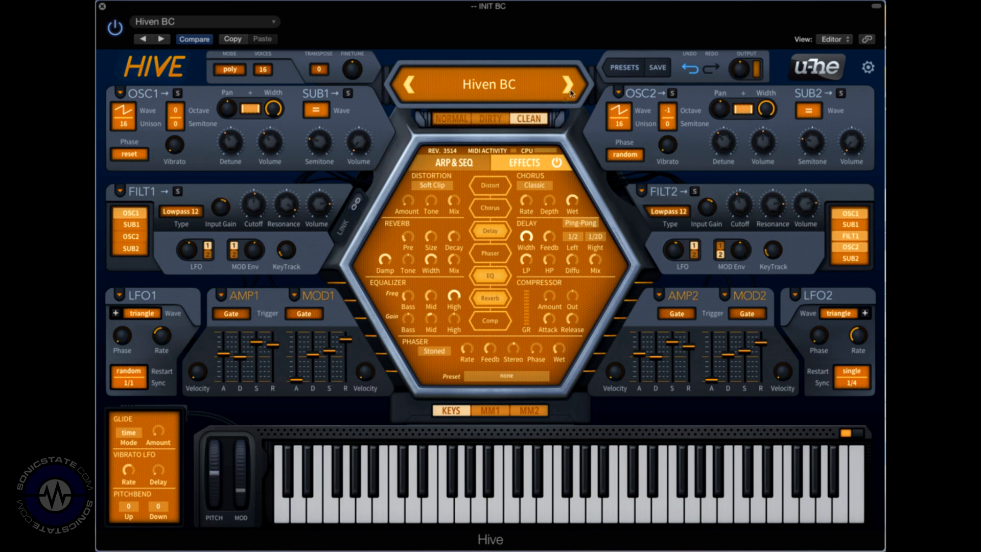
Step: Load the INIT BC preset
left_click(466, 94)
left_click(494, 83)
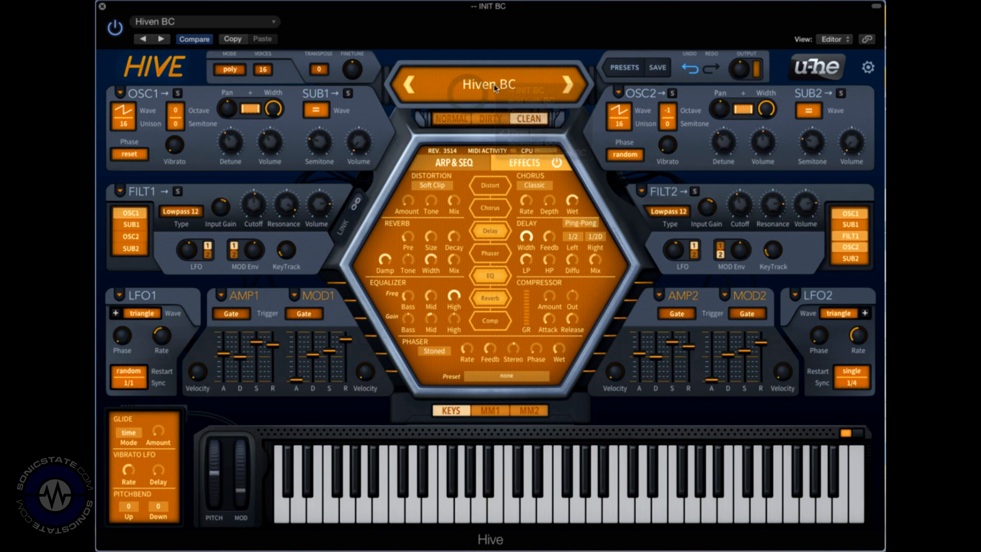
left_click(520, 92)
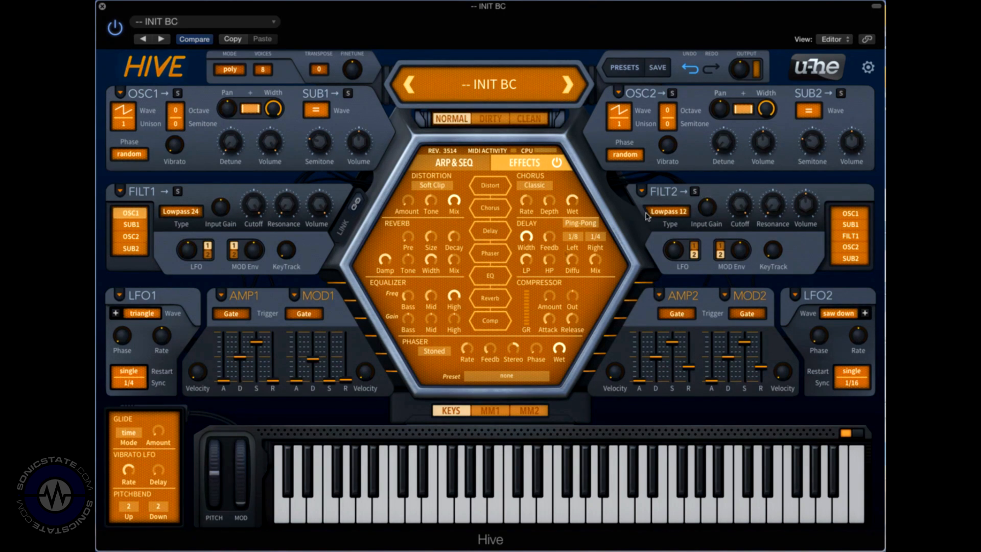
Step: Browse the MM1 and MM2 modulation matrix pages and the Arp & Seq page, then return to Effects
left_click(491, 412)
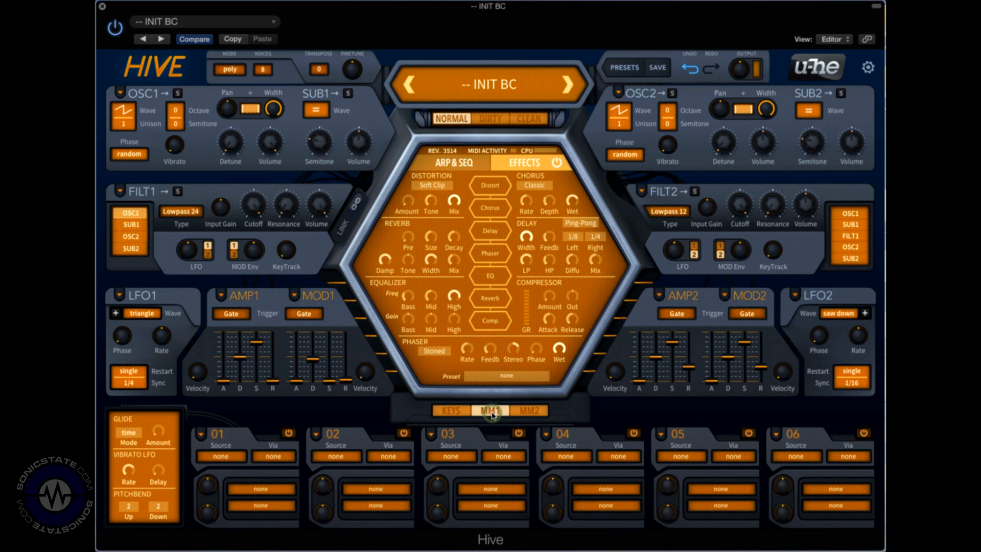
left_click(527, 415)
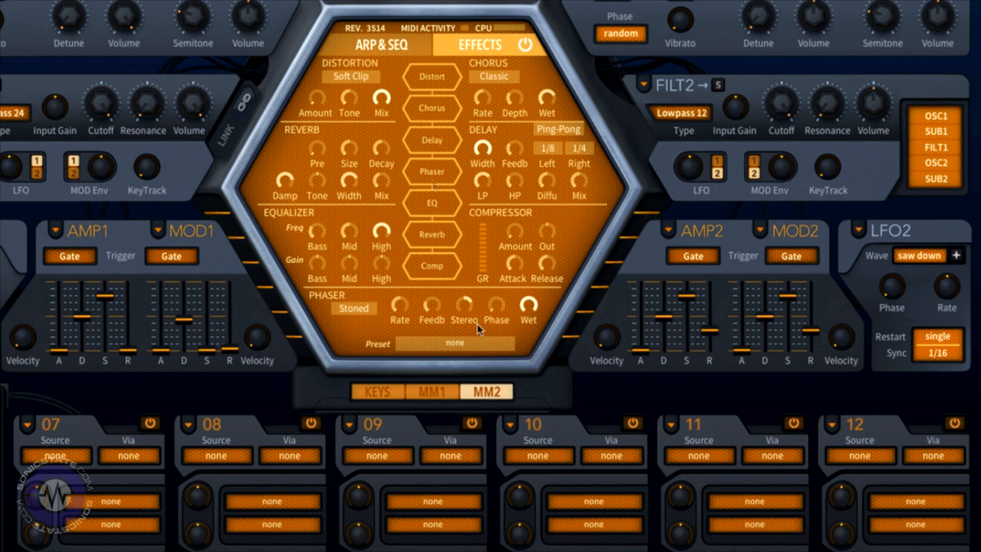
left_click(381, 45)
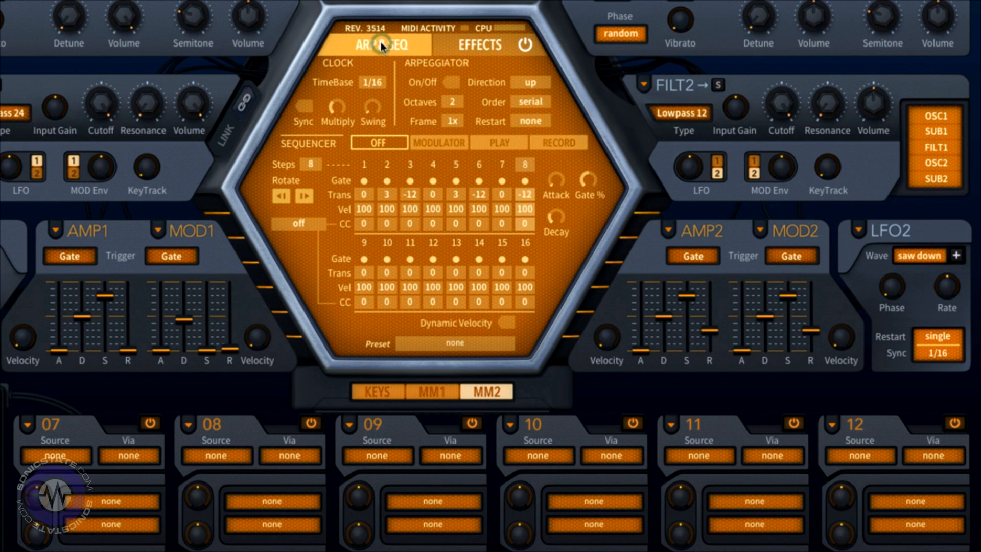
left_click(479, 45)
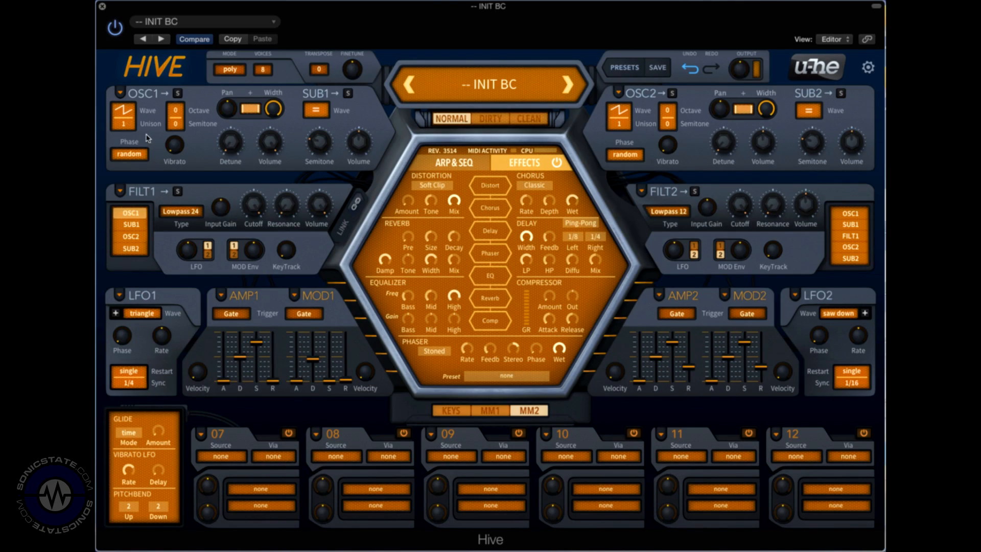
Step: Try the Square, Half and Narrow waveforms on OSC1
left_click(121, 111)
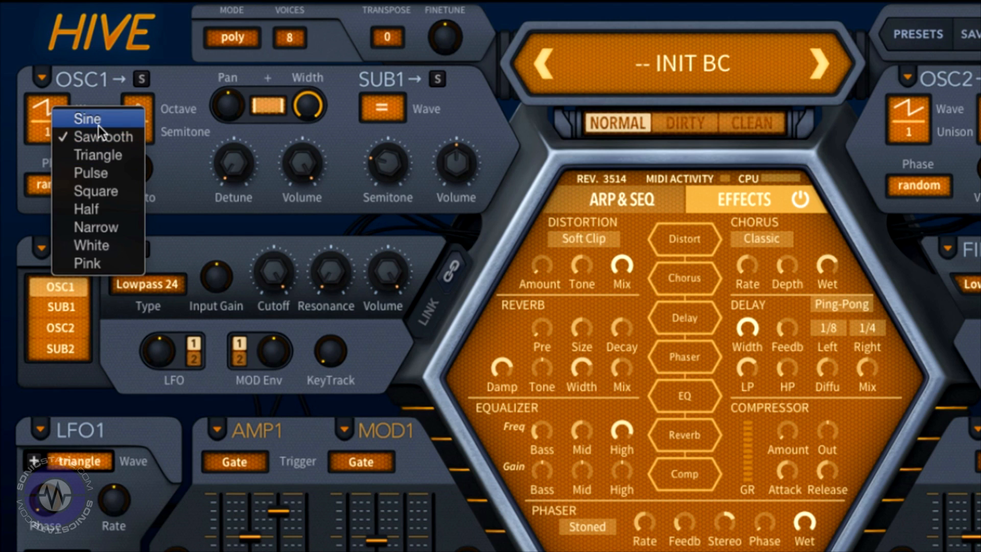
left_click(107, 191)
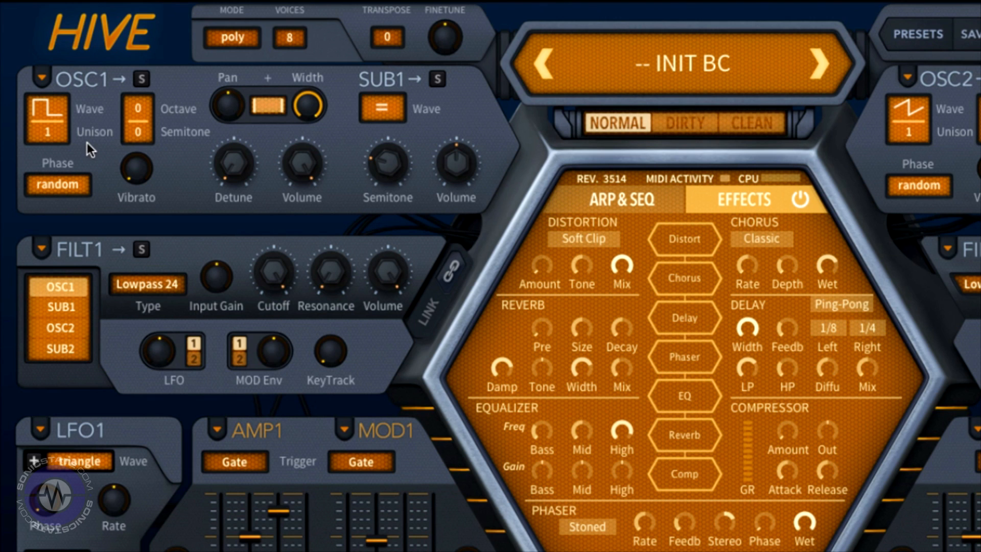
left_click(49, 110)
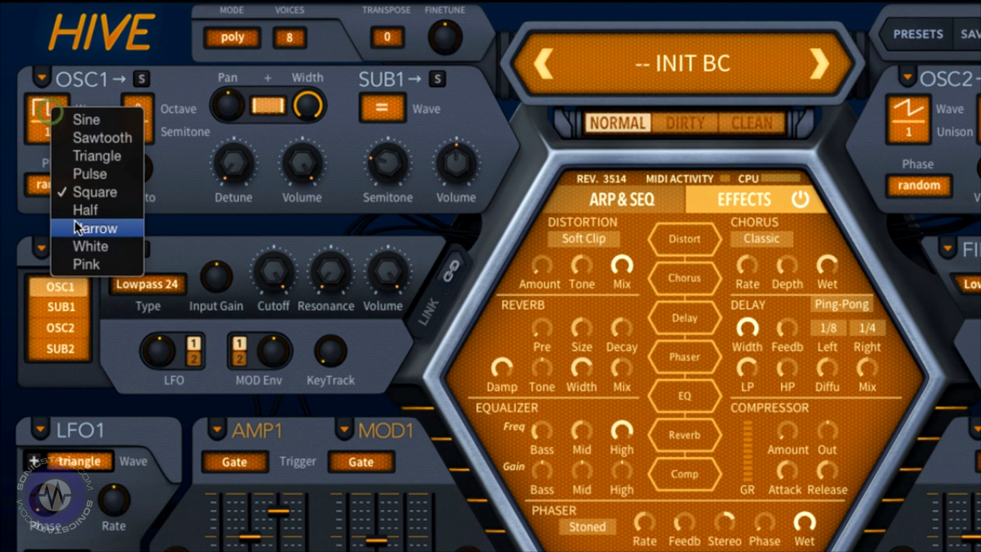
left_click(77, 212)
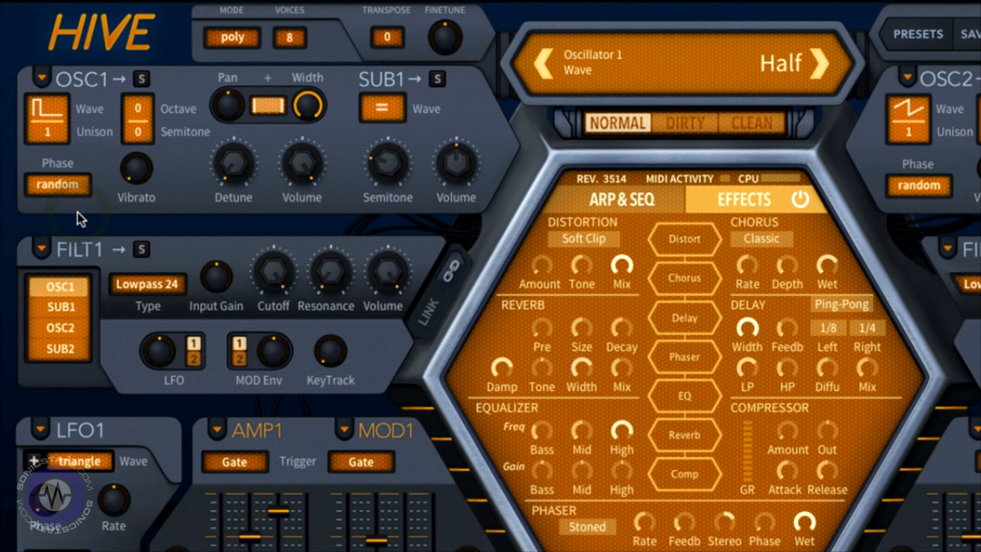
left_click(53, 114)
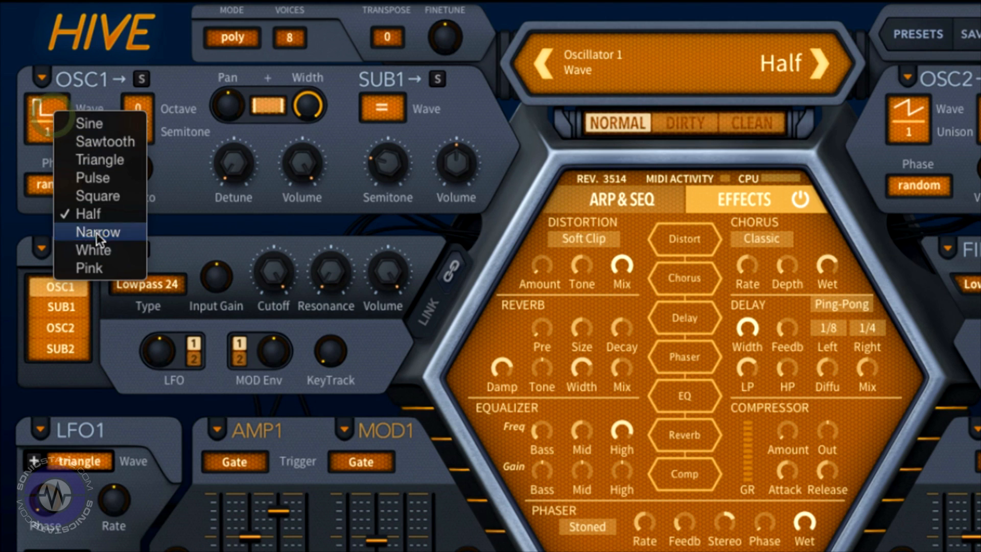
left_click(97, 233)
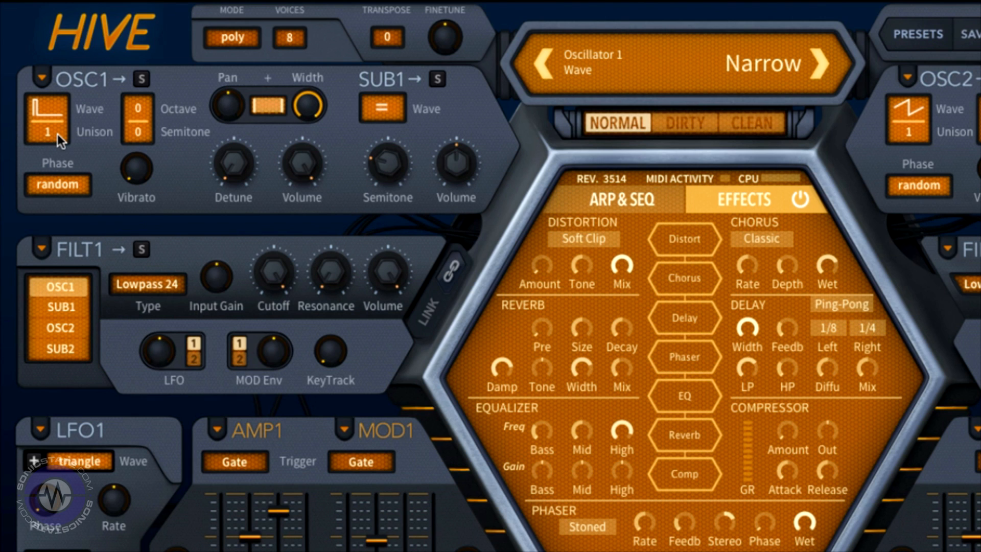
Step: Set OSC1 unison to 16 voices and switch its wave back to Sawtooth
left_click(54, 108)
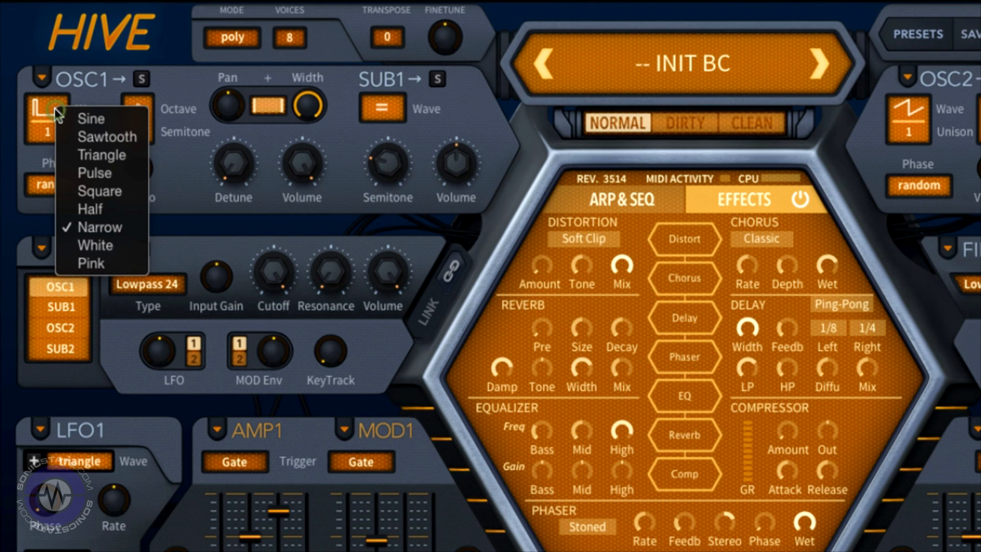
left_click(42, 133)
left_click(41, 133)
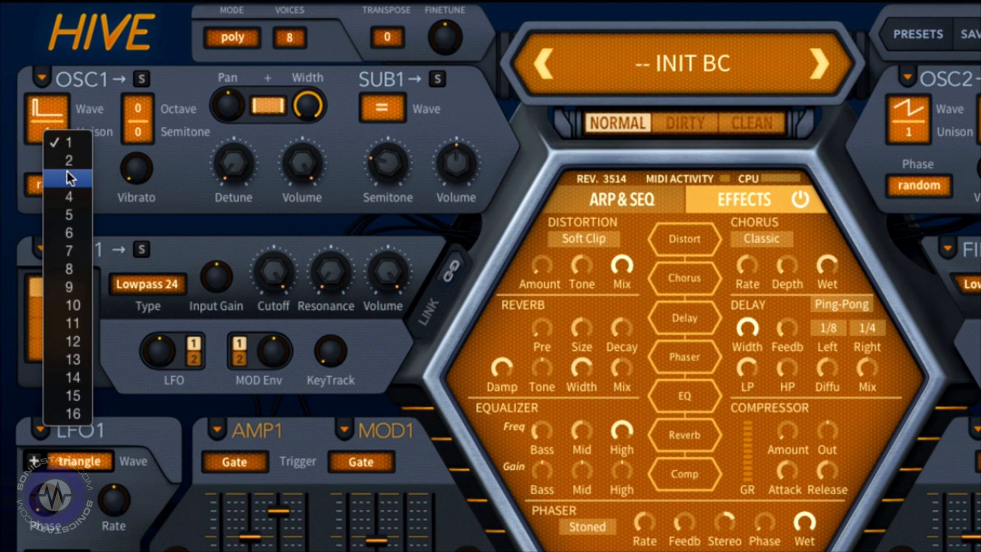
left_click(63, 413)
left_click(45, 114)
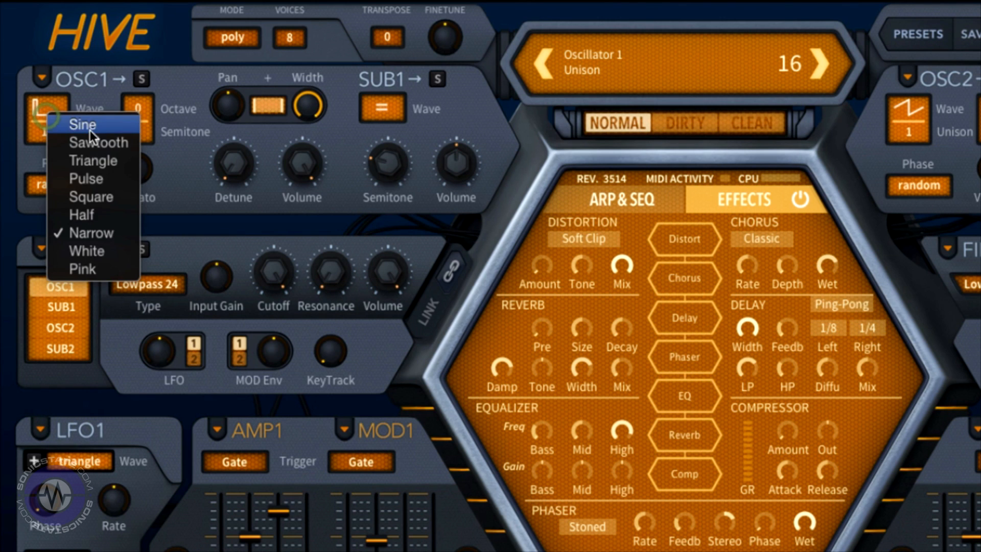
left_click(96, 142)
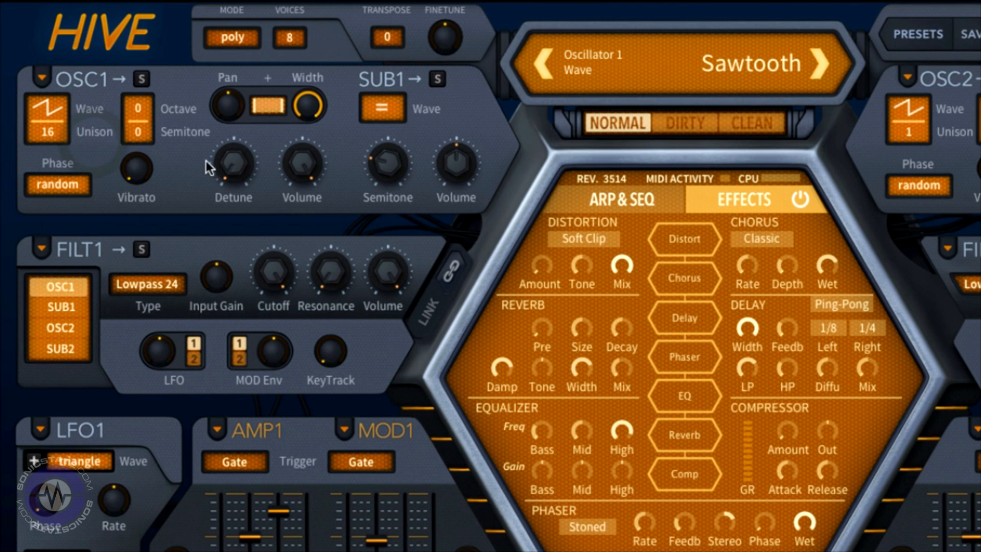
Step: Raise OSC1 detune to about 35.50 and adjust its stereo width
left_click_drag(227, 161, 215, 80)
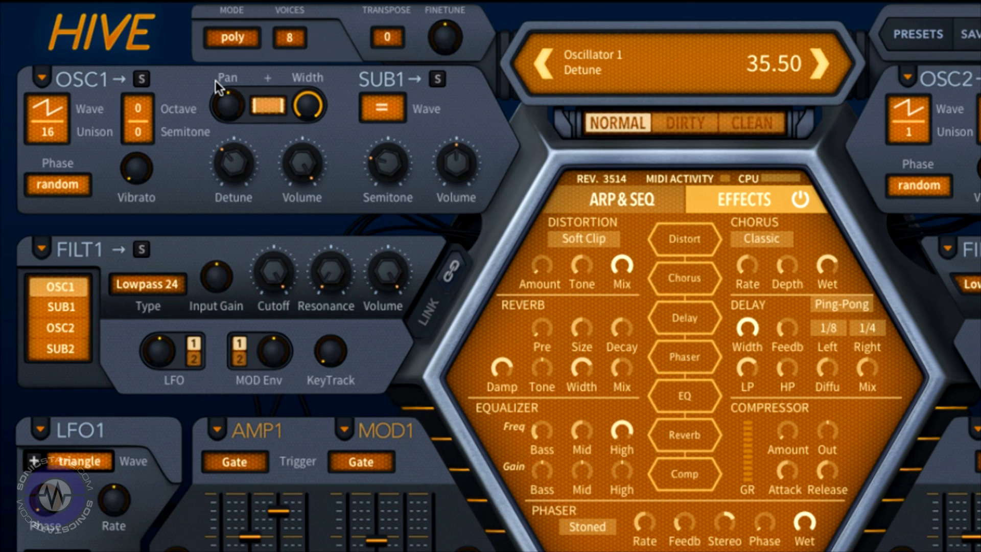
left_click_drag(215, 81, 216, 79)
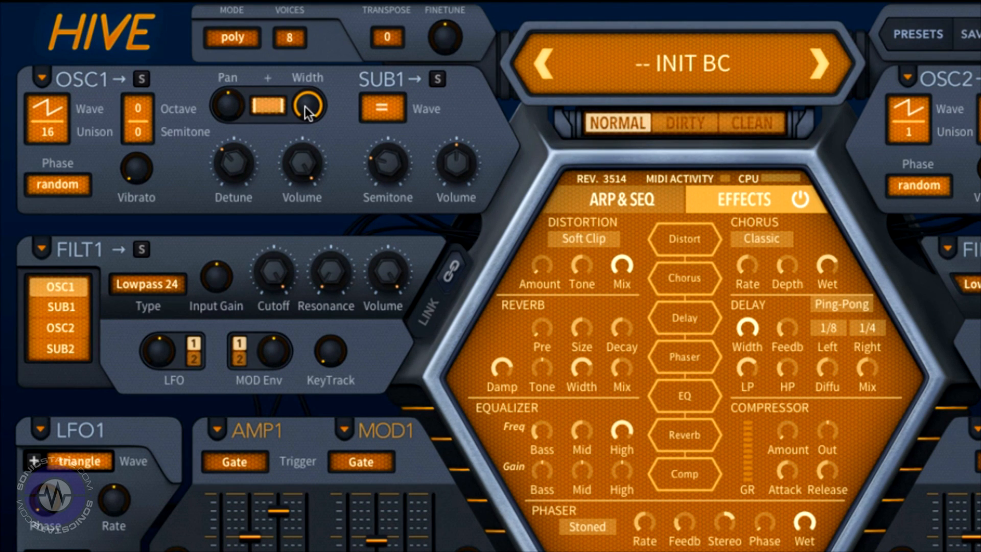
left_click_drag(306, 110, 278, 81)
Step: Enable SUB1 as an input to Filter 1
left_click(388, 110)
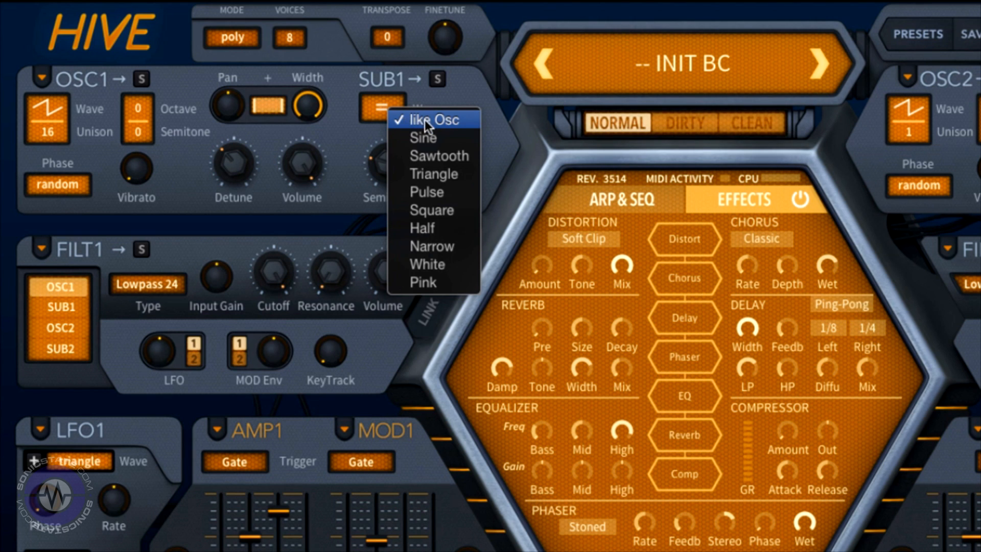
left_click(338, 131)
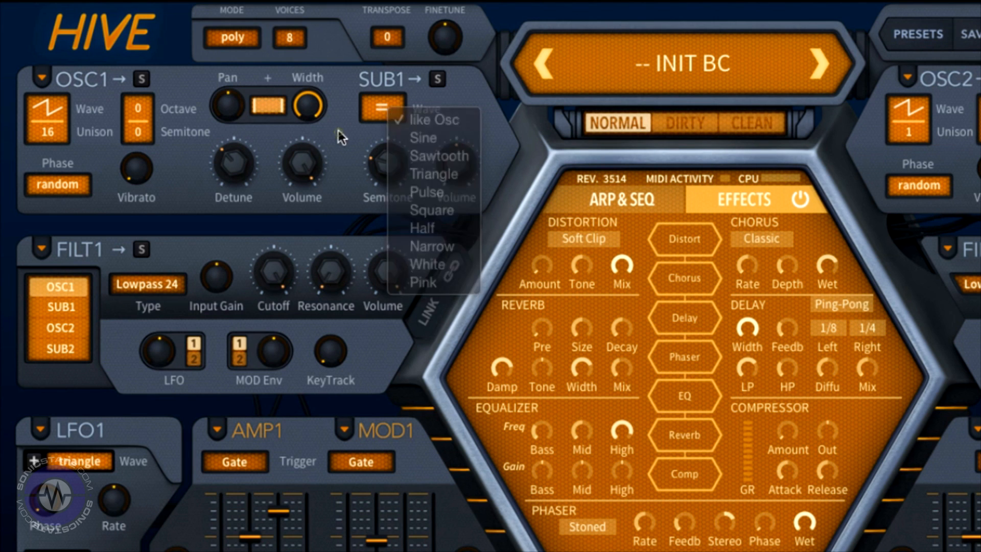
left_click(74, 305)
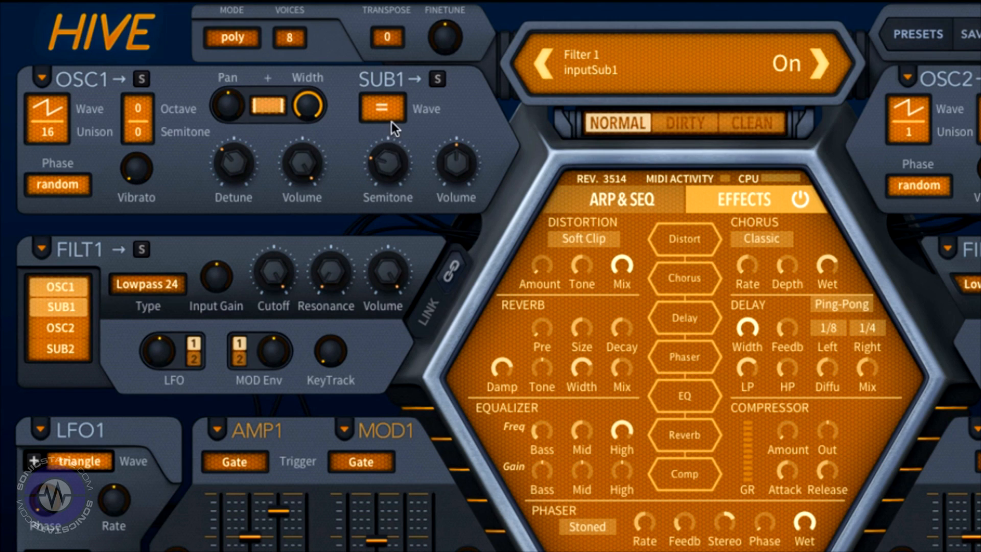
Step: Tune SUB1 to -12 semitones and set its wave to Triangle
scroll(453, 174, "up", 5)
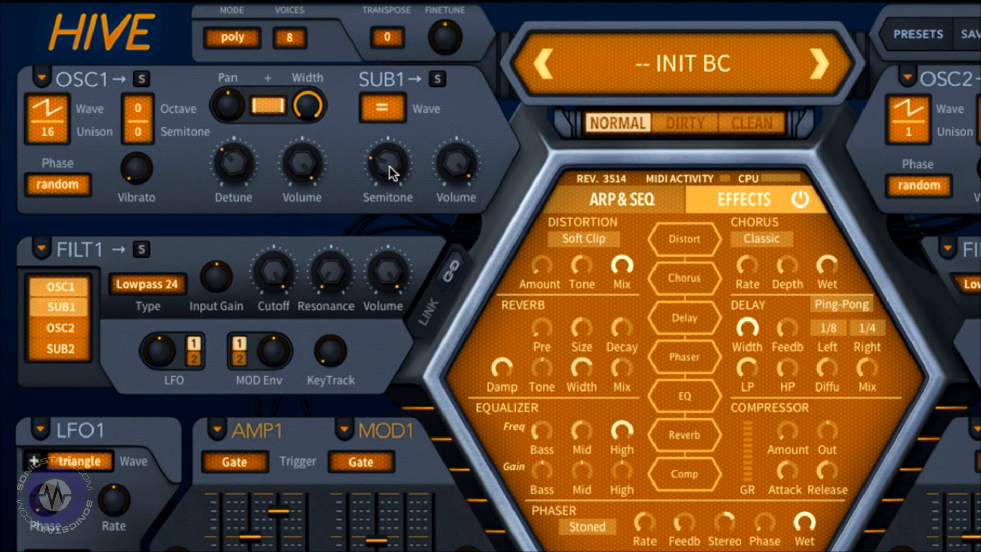
scroll(392, 172, "down", 5)
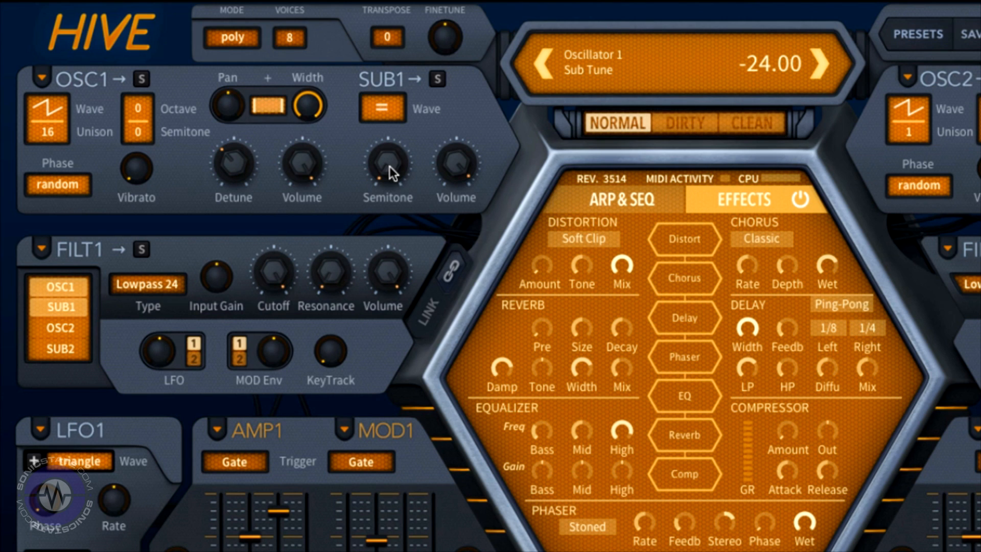
scroll(392, 173, "up", 10)
scroll(392, 173, "up", 1)
scroll(392, 173, "down", 4)
scroll(392, 173, "down", 1)
scroll(393, 172, "down", 2)
scroll(393, 173, "down", 10)
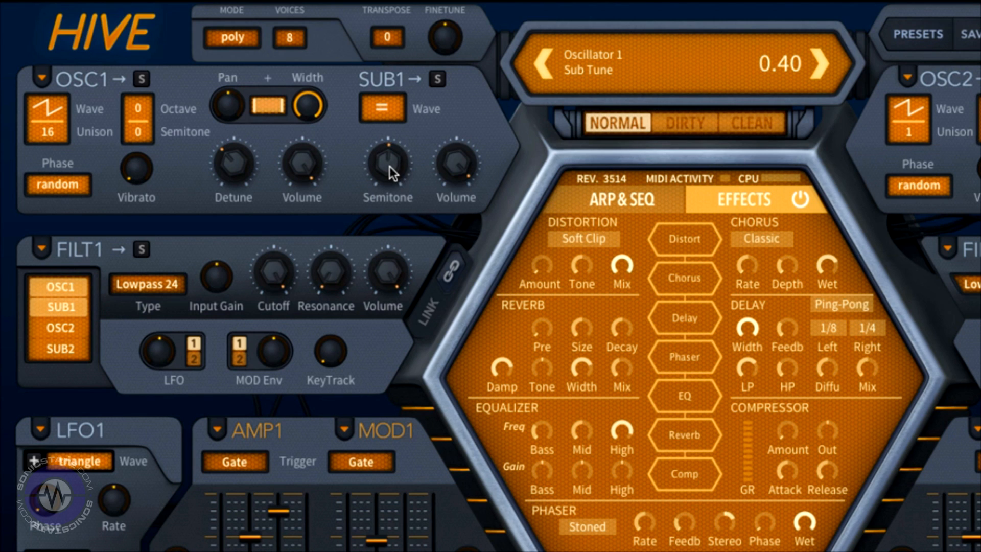
scroll(392, 172, "down", 10)
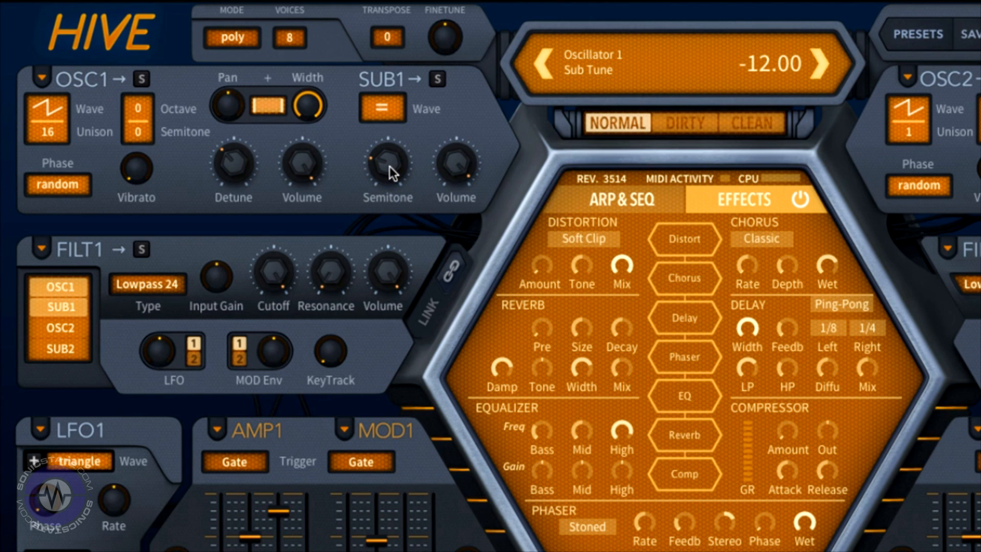
left_click(390, 113)
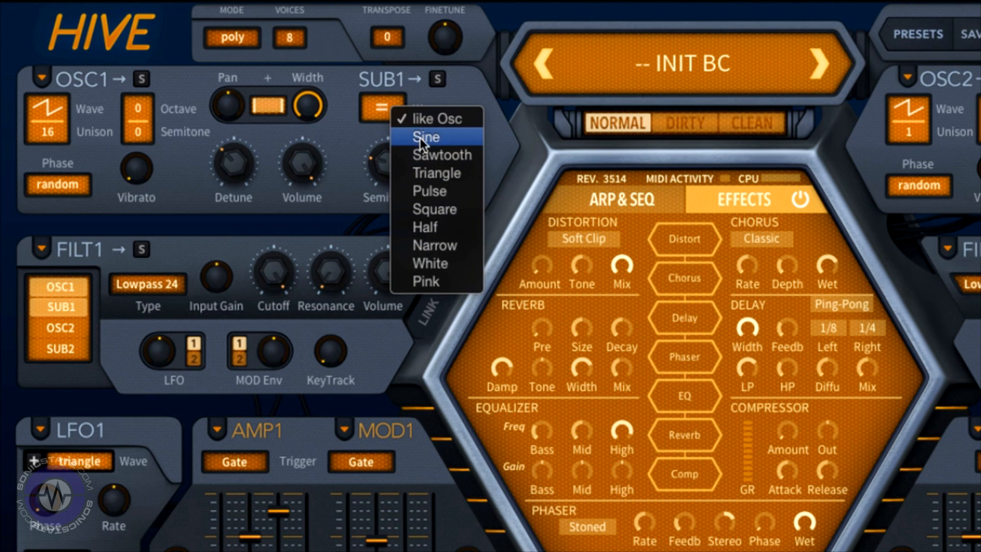
left_click(432, 170)
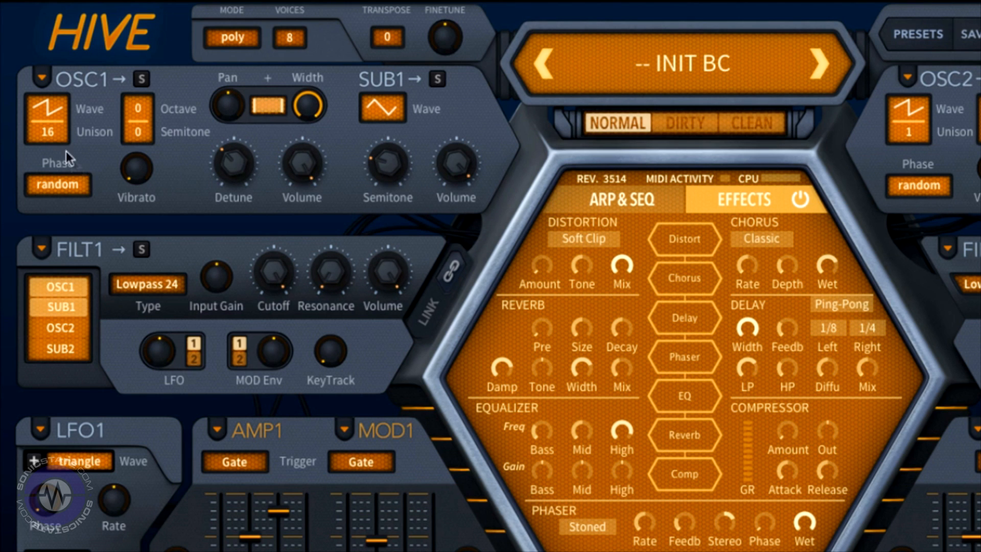
Step: Set OSC1 unison back to 1 and reset its detune
left_click(64, 132)
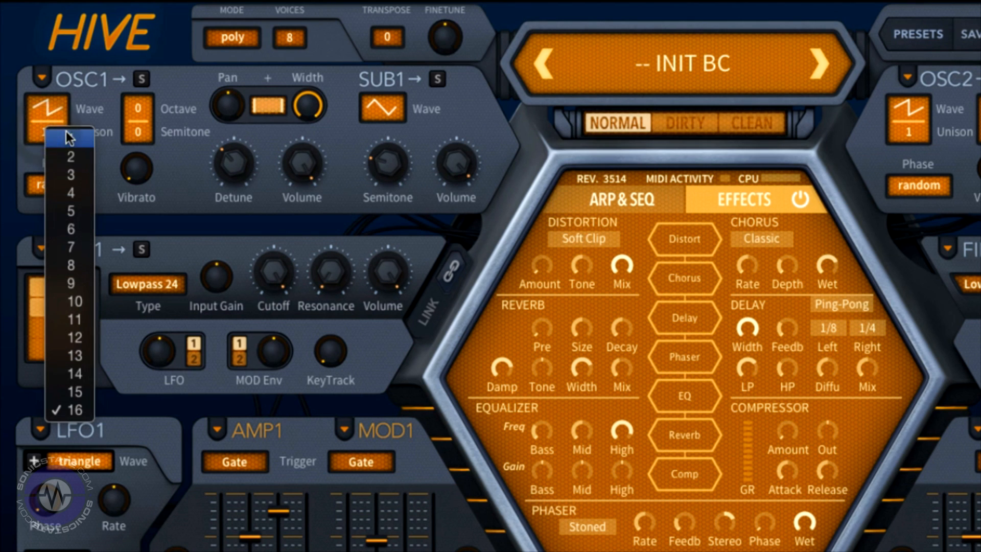
left_click(67, 133)
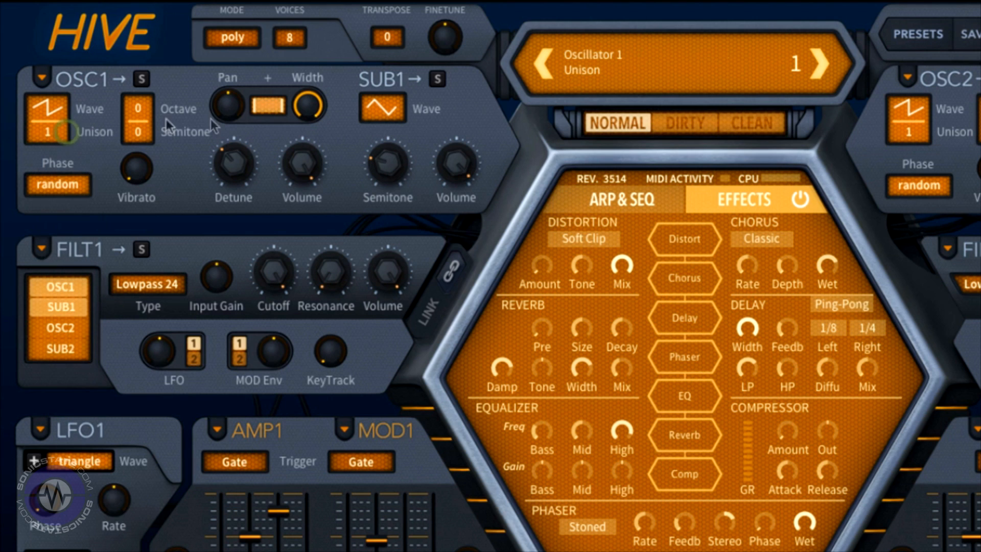
double_click(237, 158)
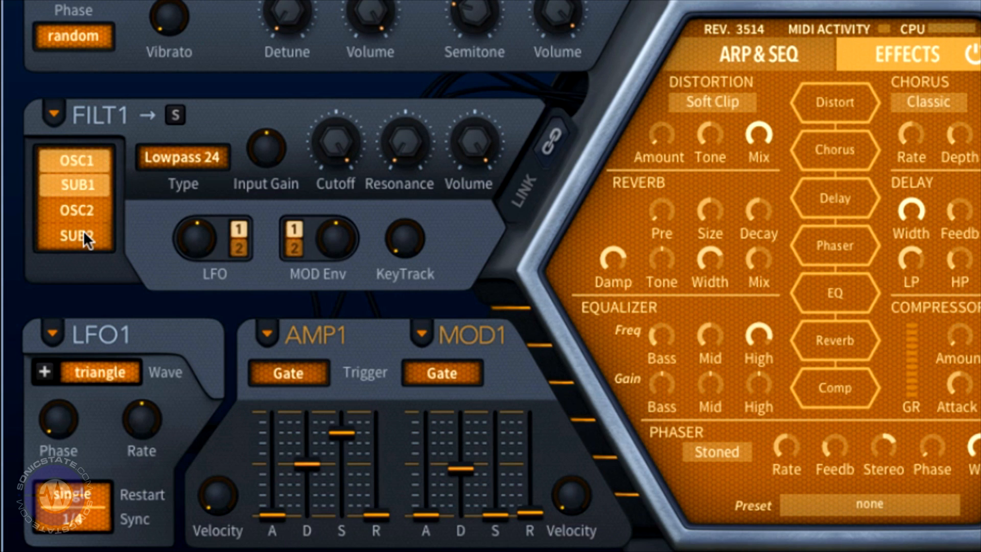
Step: Toggle the OSC1 and SUB1 inputs on Filter 1 and Filter 2
left_click(67, 180)
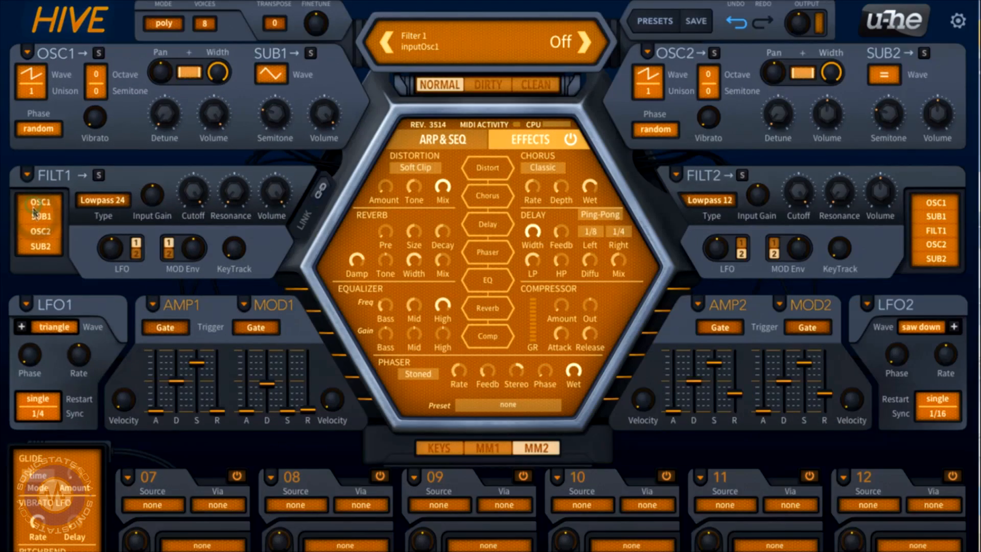
left_click(43, 179)
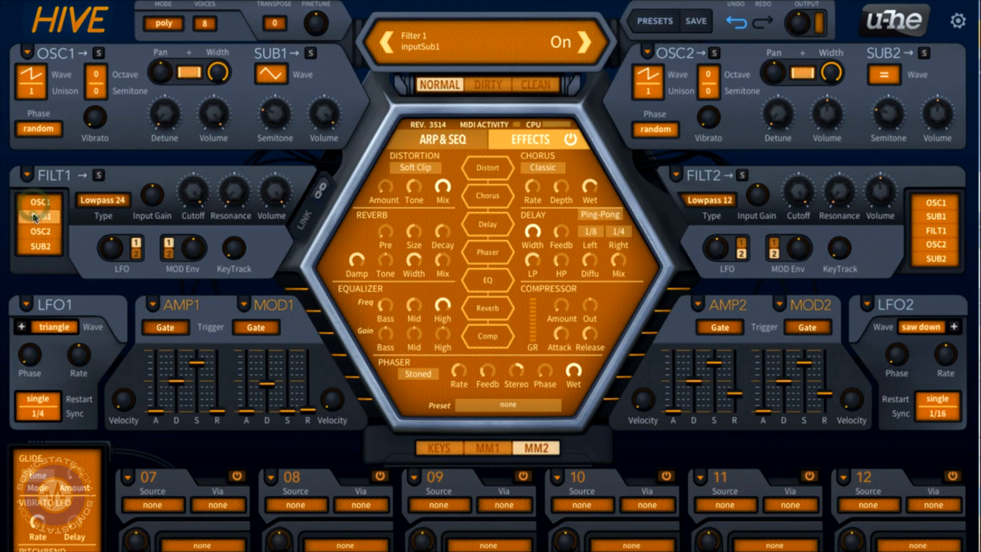
left_click(926, 204)
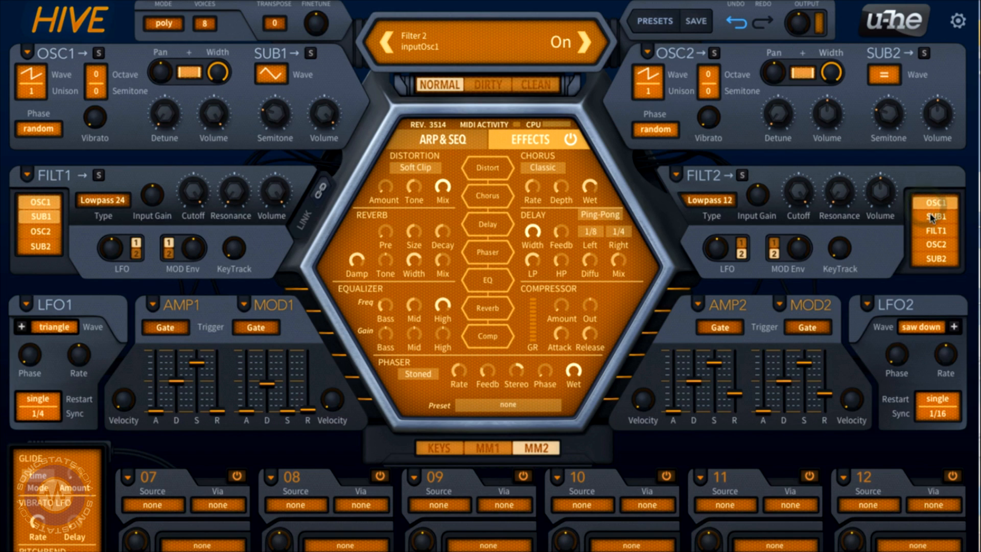
left_click(933, 218)
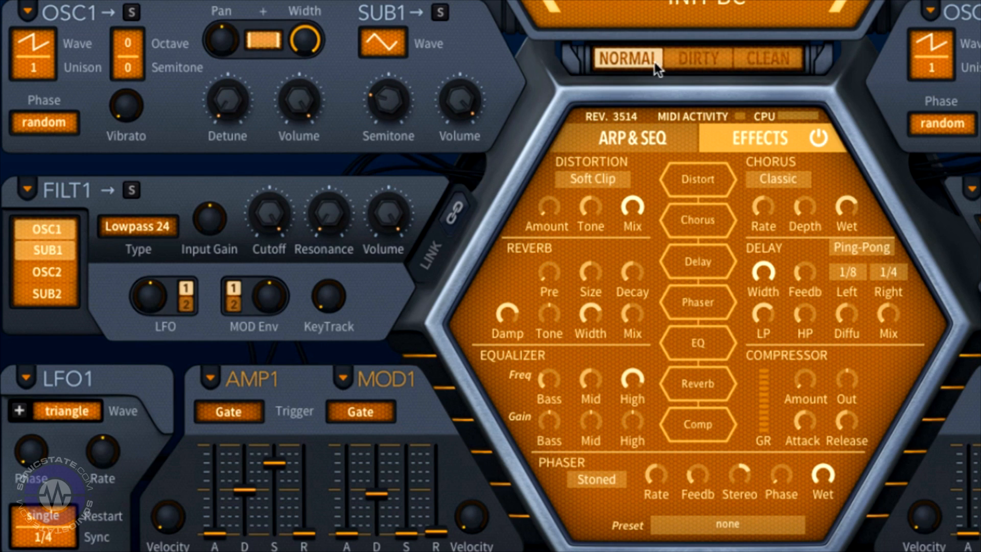
Step: Switch the synth engine mode to Dirty, then to Clean
left_click(693, 60)
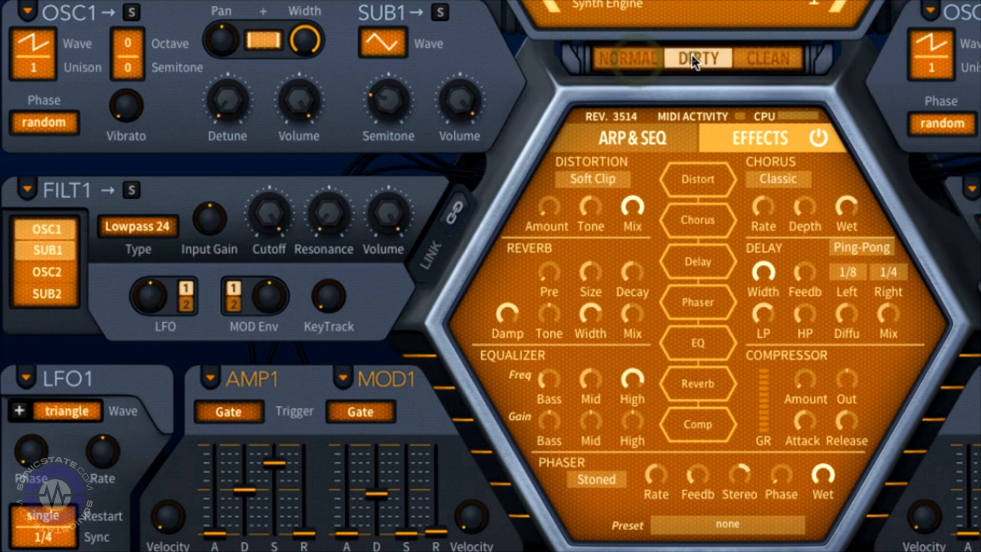
left_click(759, 63)
Step: Load the Simple Reso Bass BC preset
left_click(769, 11)
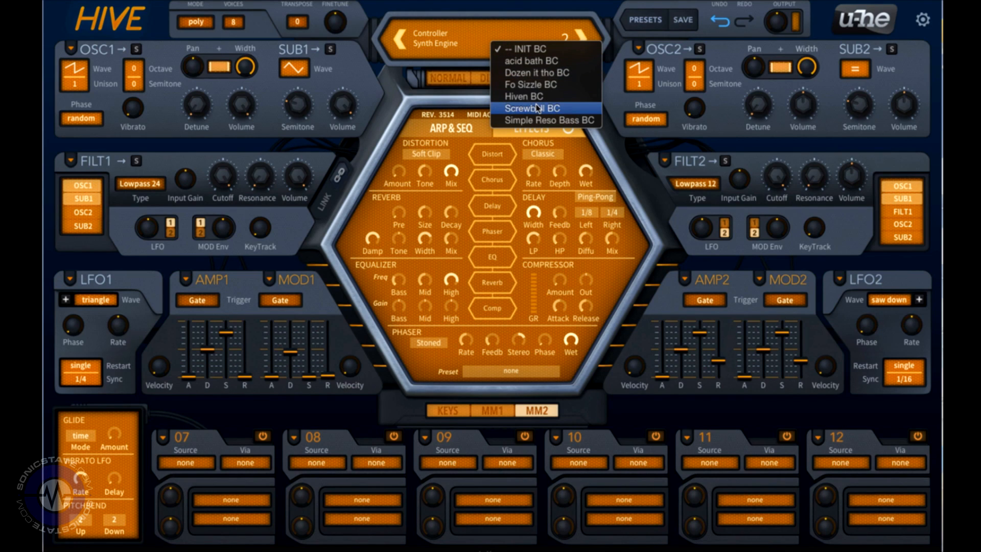
left_click(537, 120)
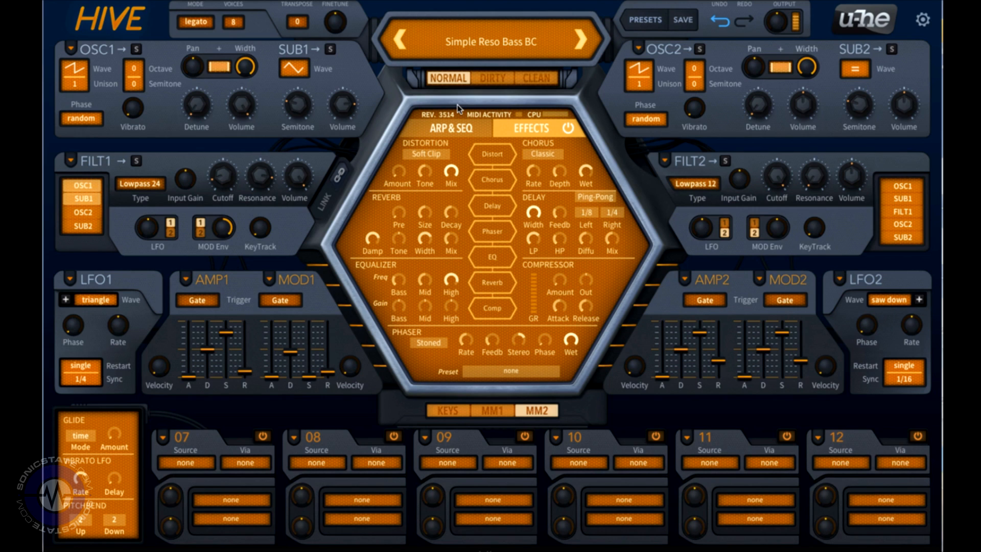
Step: Cycle the synth engine mode through Dirty and Clean, returning to Normal
left_click(492, 81)
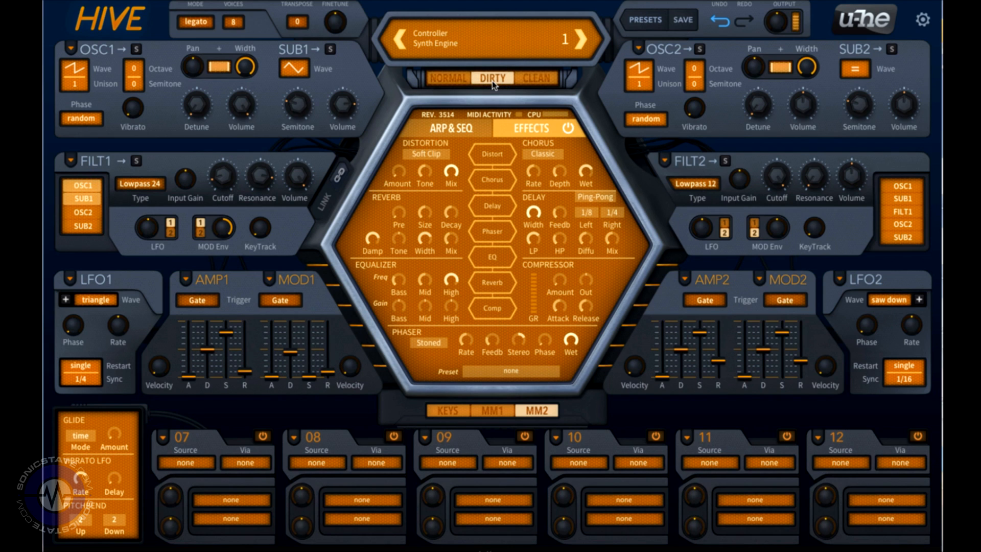
left_click(531, 79)
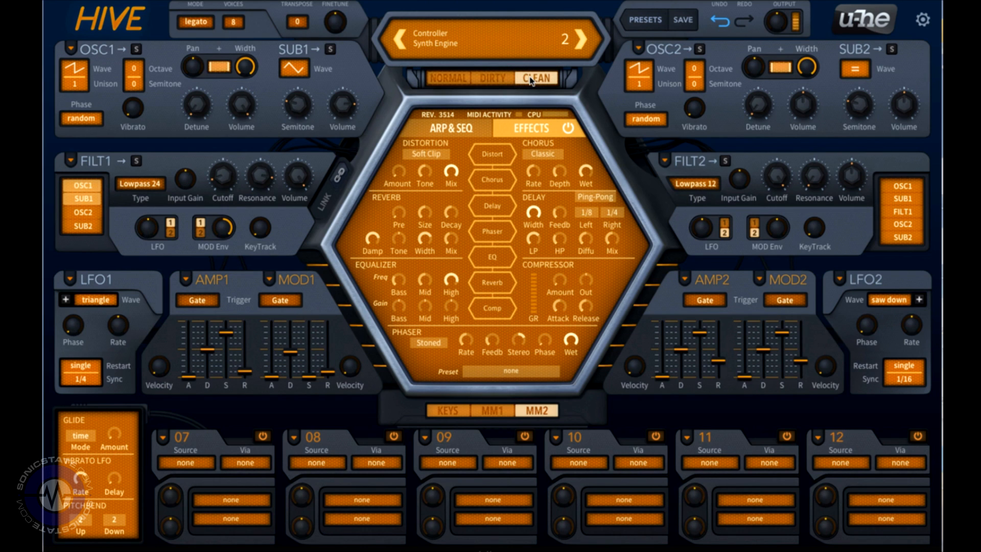
left_click(449, 80)
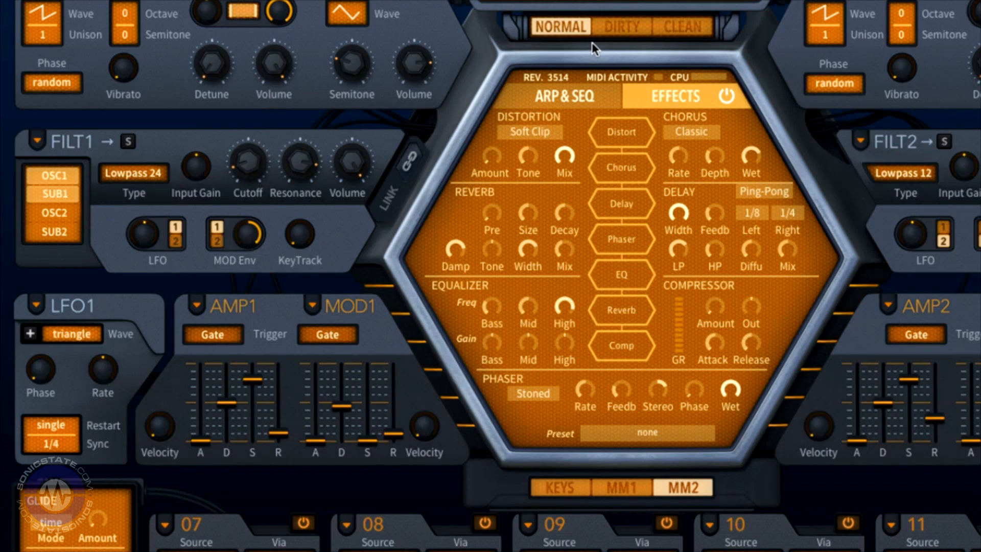
Step: Set the Filter 1 type to Peaking
left_click(621, 2)
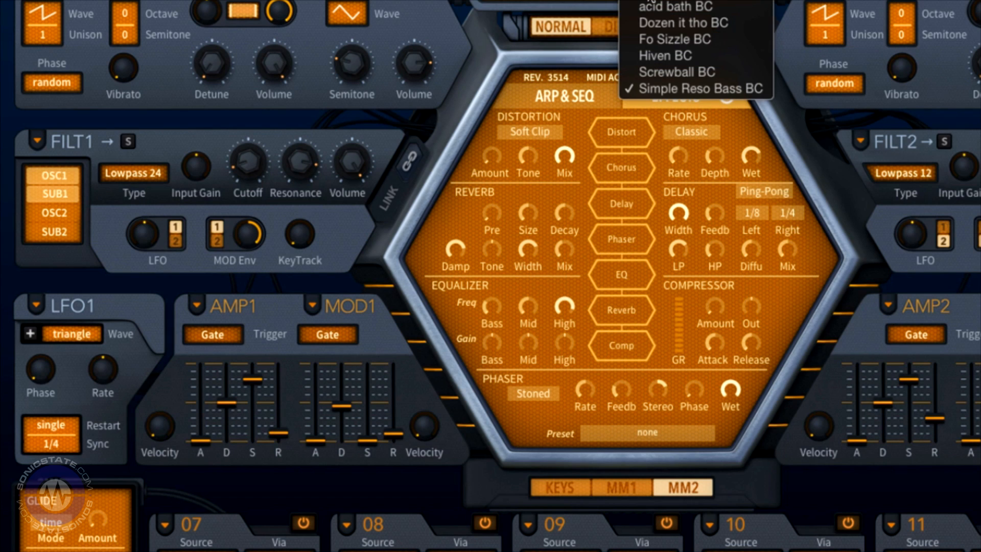
key("Escape")
left_click(136, 176)
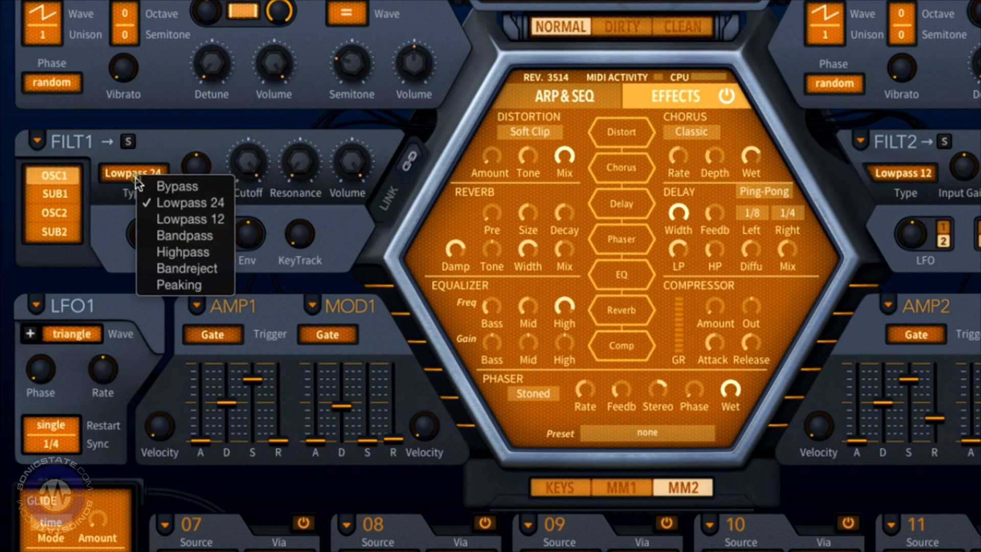
left_click(181, 285)
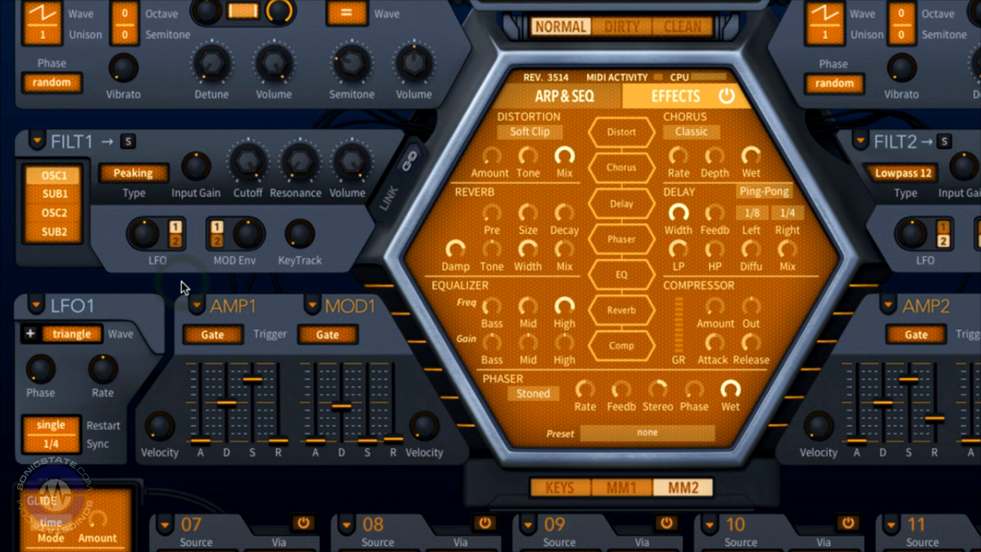
Step: Set the OSC1 unison voice count to 8
left_click(49, 37)
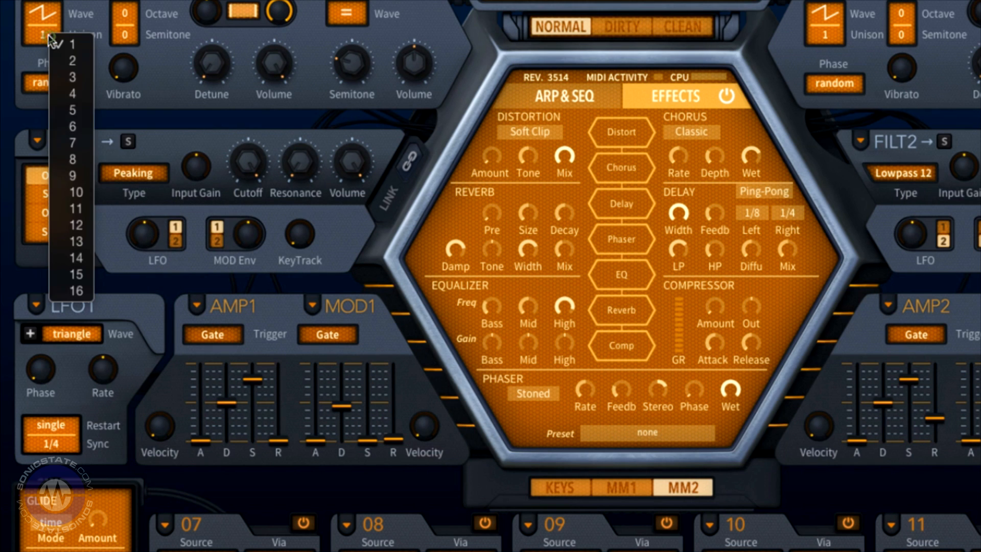
left_click(80, 160)
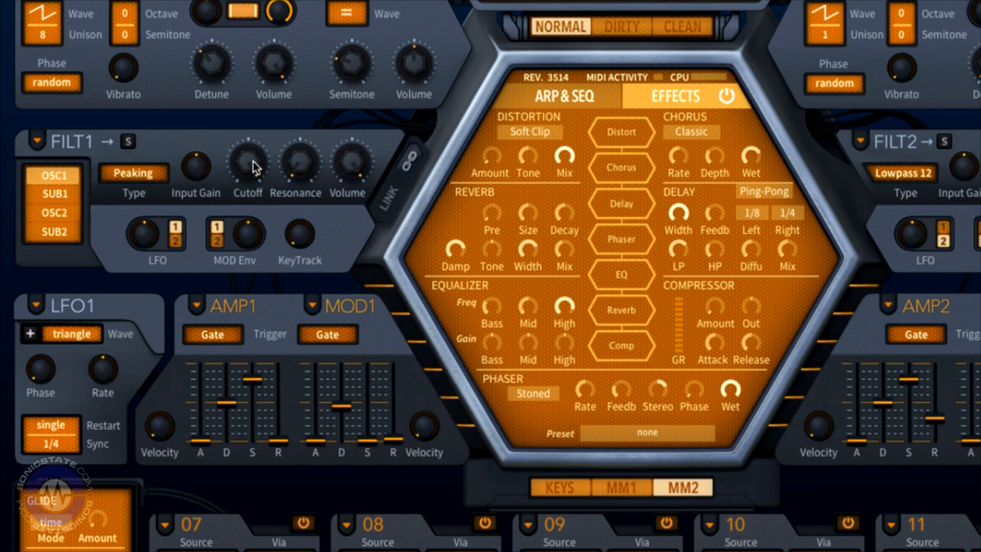
Step: Sweep the Filter 1 cutoff up and down
left_click_drag(253, 162, 301, 63)
left_click_drag(258, 166, 239, 244)
left_click_drag(220, 284, 232, 196)
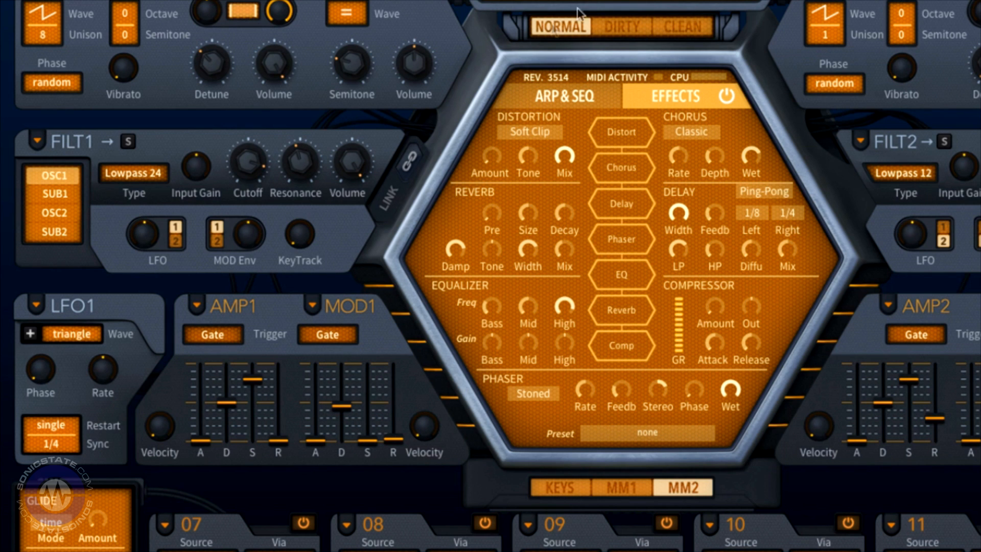
Step: Load the acid bath BC preset
left_click(595, 2)
left_click(665, 3)
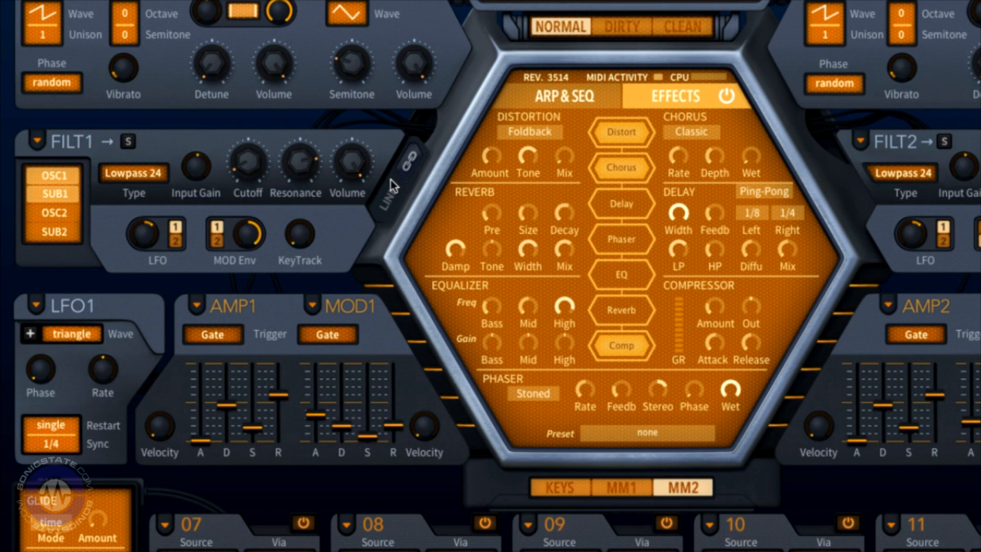
Step: Browse the Amp Envelope 1 settings menu without choosing an entry
left_click_drag(184, 170, 185, 170)
scroll(198, 176, "up", 2)
scroll(200, 177, "down", 2)
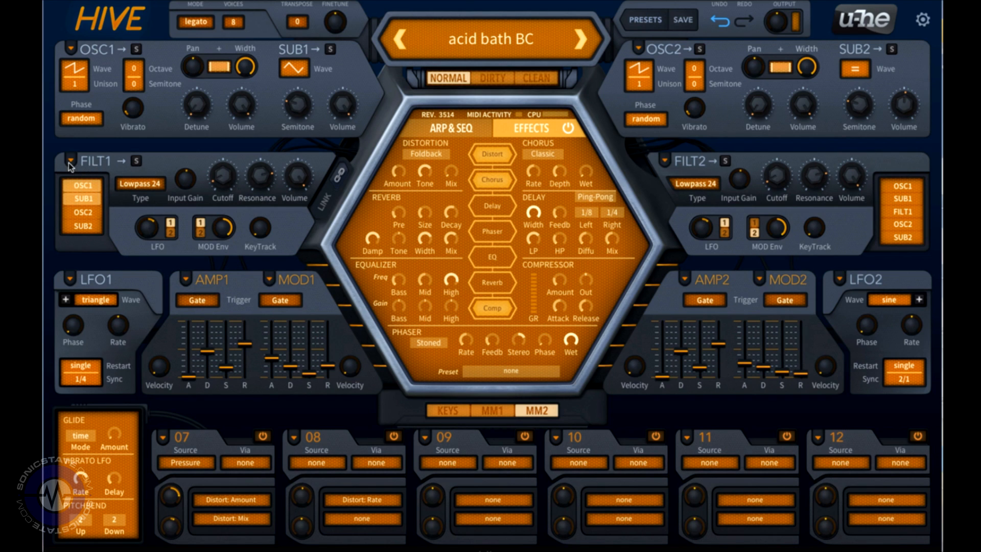
left_click(187, 280)
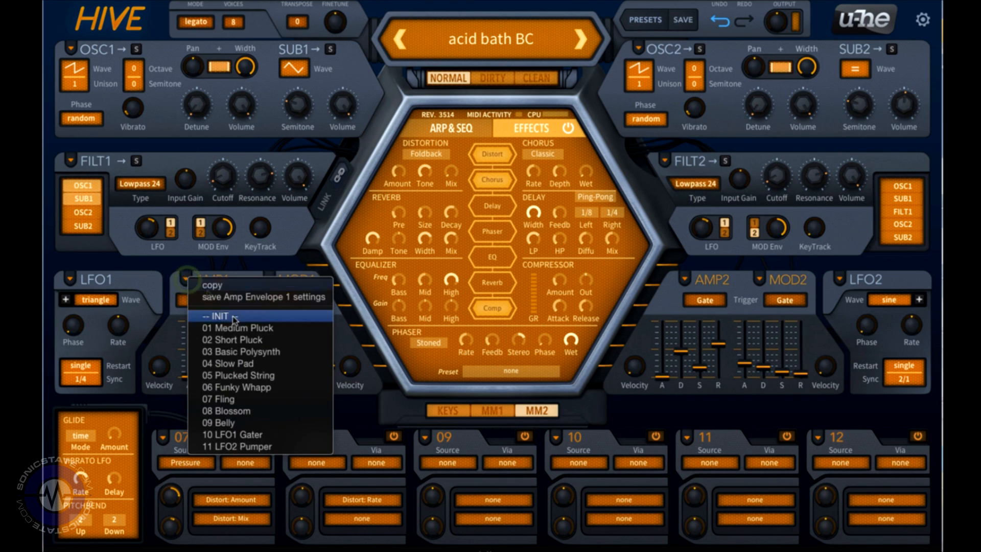
left_click(176, 290)
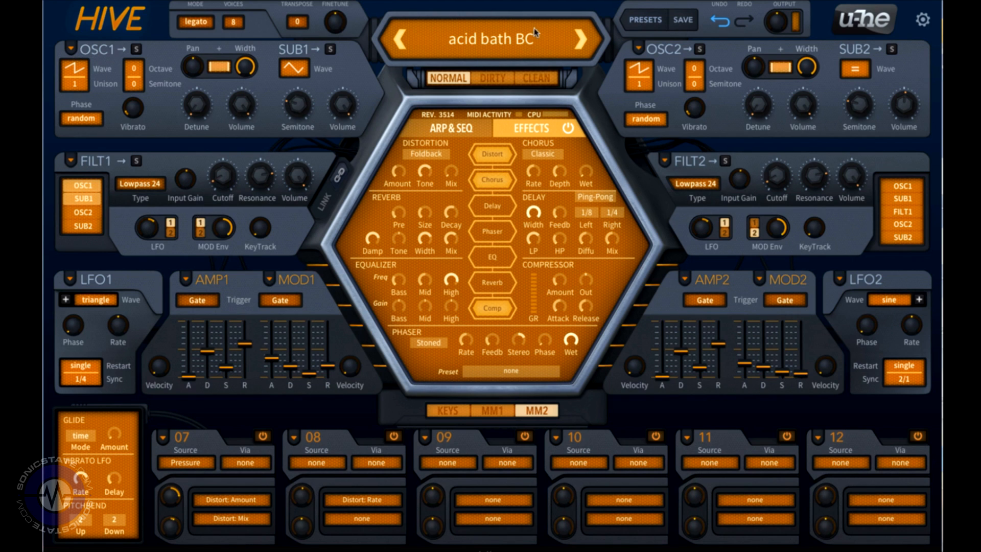
Step: Load the INIT BC preset
left_click(519, 39)
left_click(536, 49)
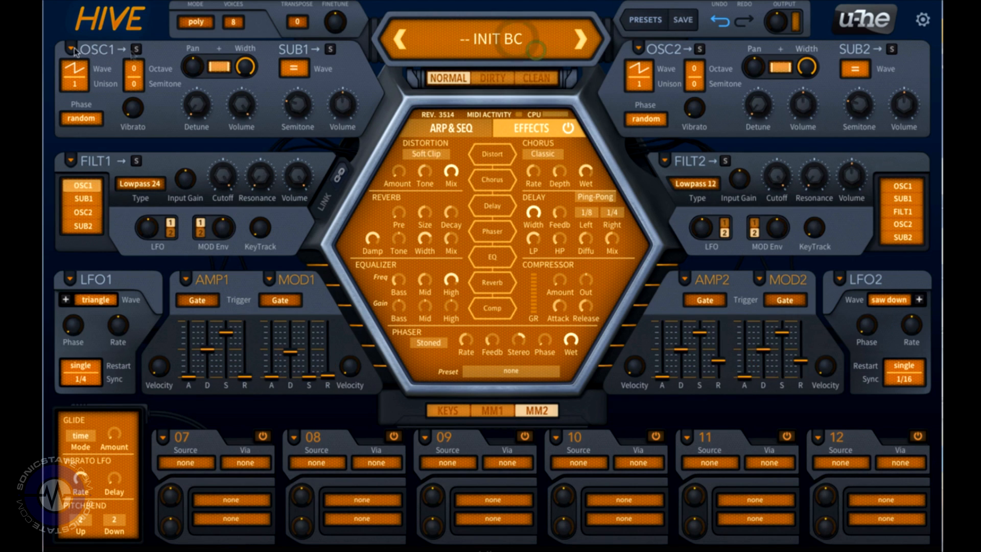
Step: Apply the 04 Fat Bottle oscillator preset to OSC1
left_click(74, 48)
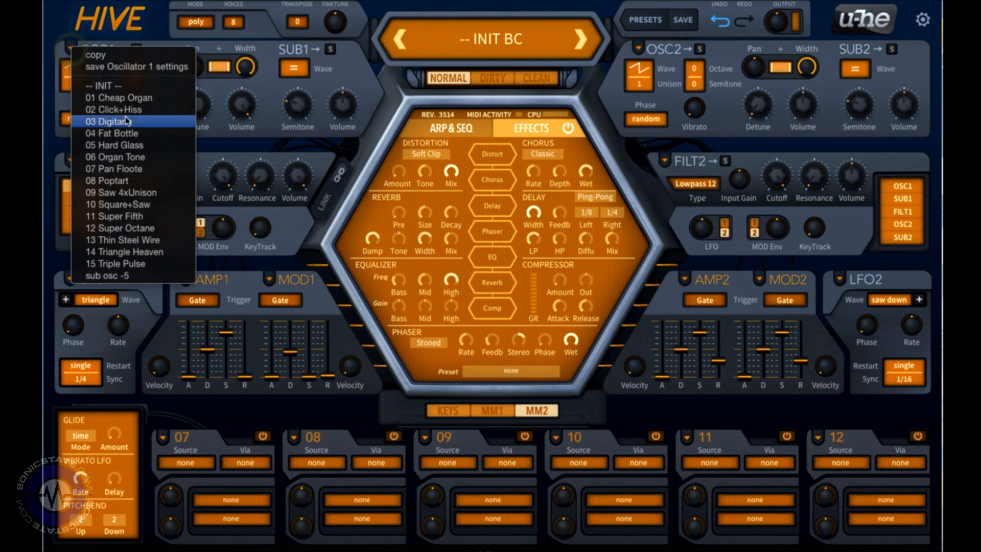
left_click(144, 136)
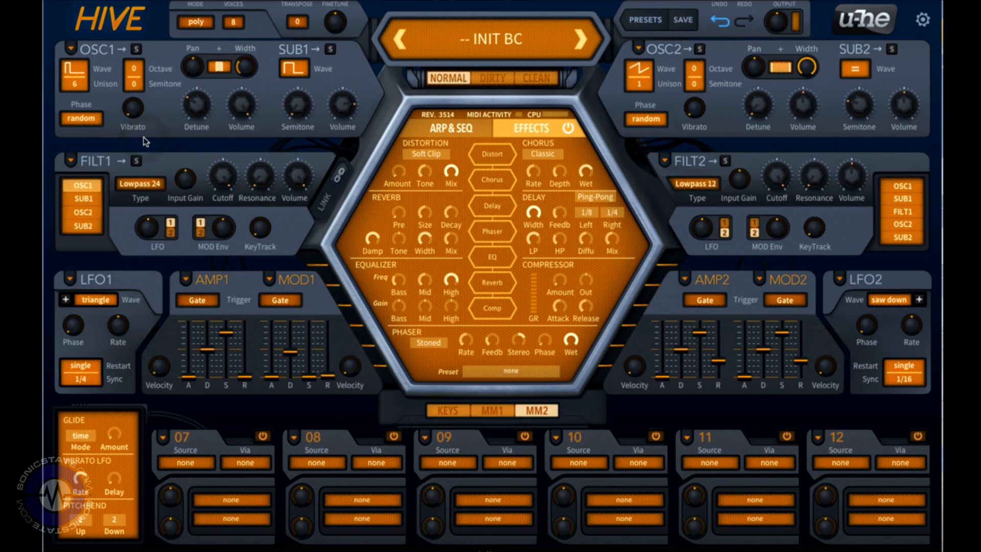
Step: Apply the 01 LP24 Full Envelope preset to Filter 1
left_click(70, 164)
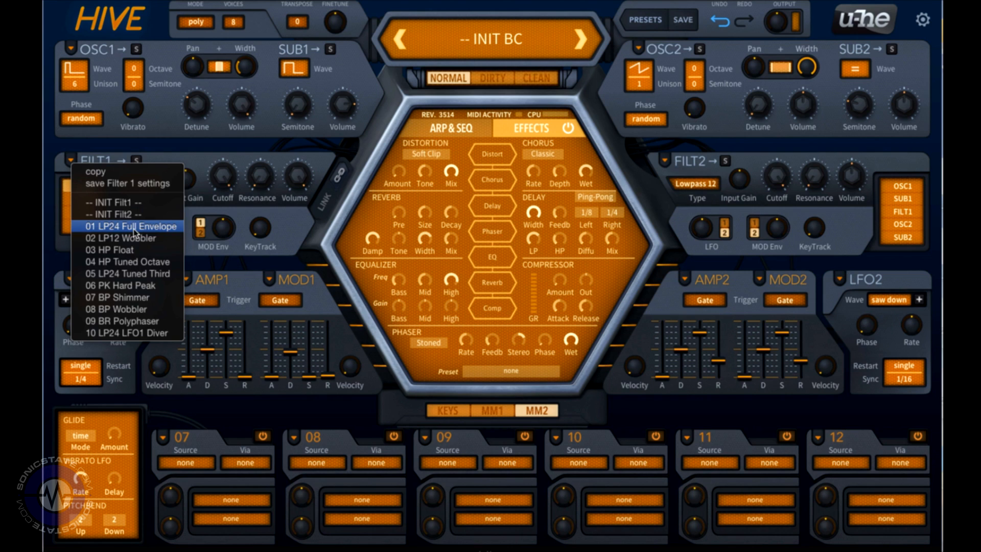
left_click(134, 228)
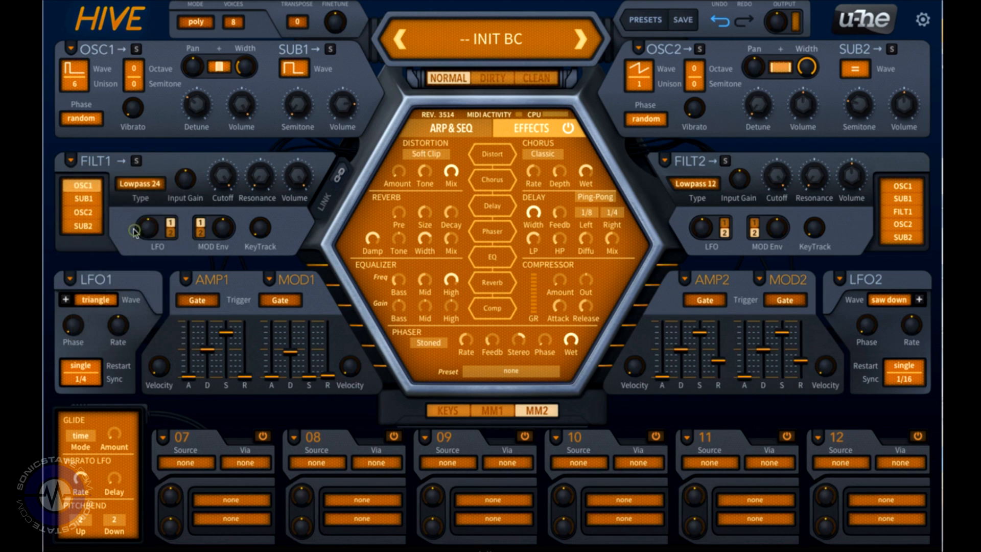
Step: Apply the 01 Medium Pluck preset to Amp Envelope 1 and load a Mod Envelope 1 preset
left_click(186, 281)
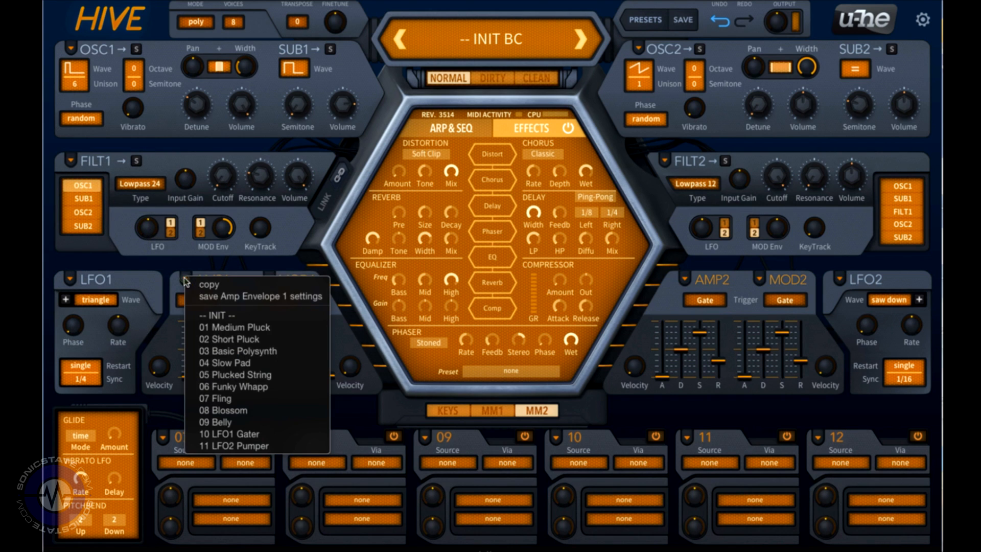
left_click(233, 327)
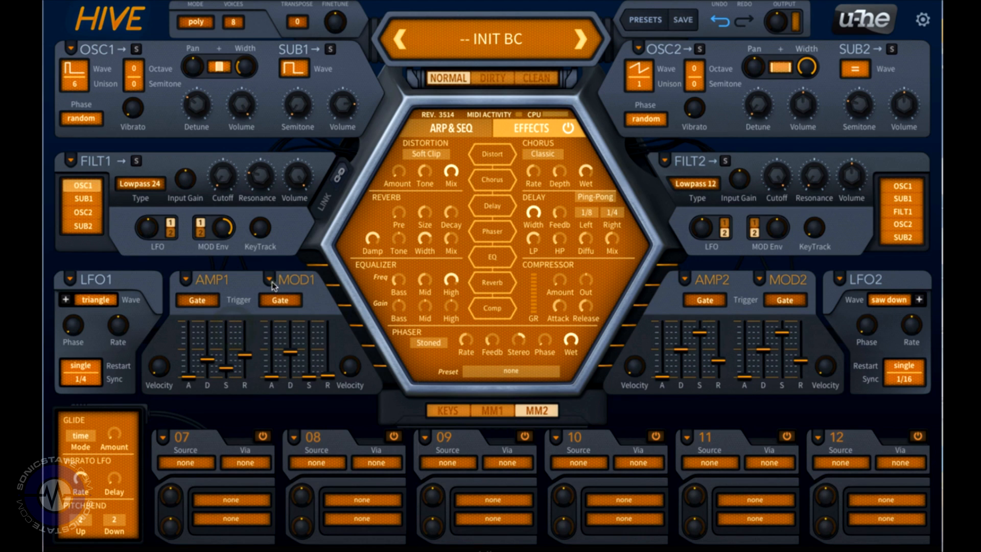
left_click(272, 285)
left_click(308, 333)
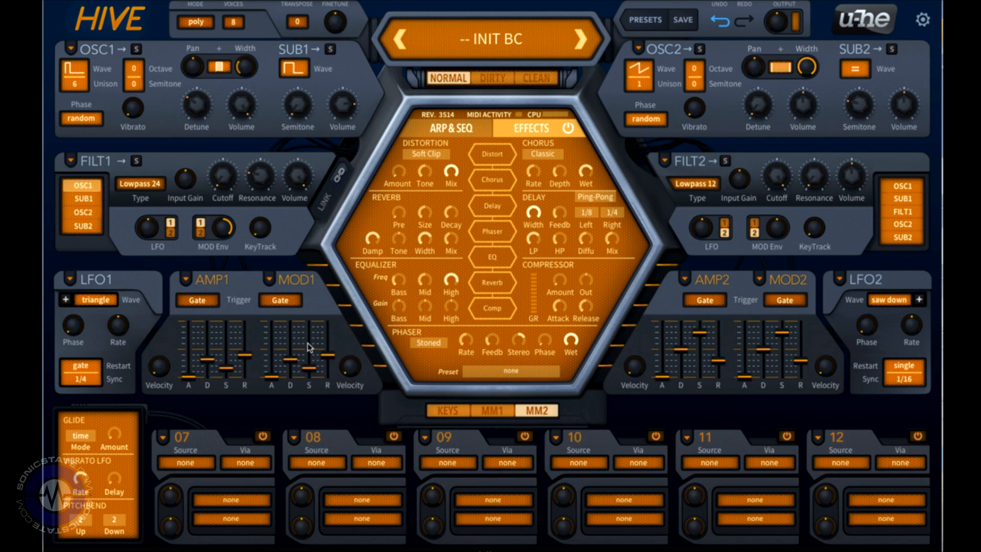
Step: Set the Amp Envelope 1 trigger to LFO 1 and the Mod Envelope 1 trigger to LFO 2
left_click(208, 306)
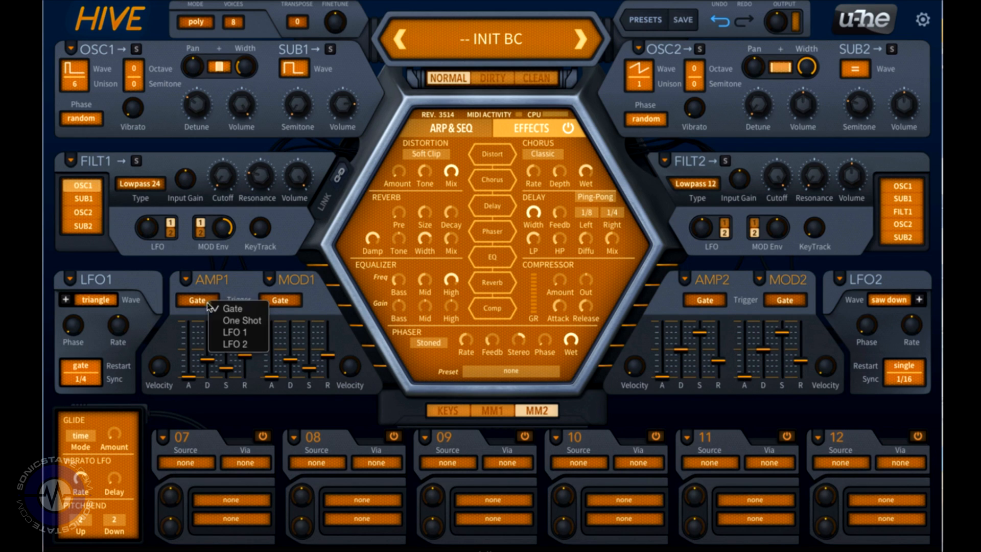
left_click(235, 333)
left_click(280, 300)
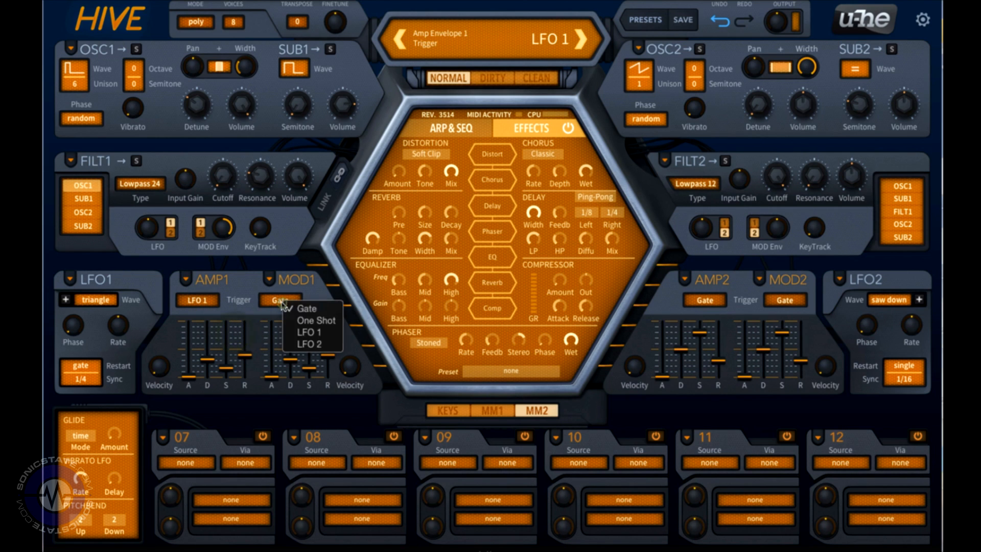
left_click(304, 345)
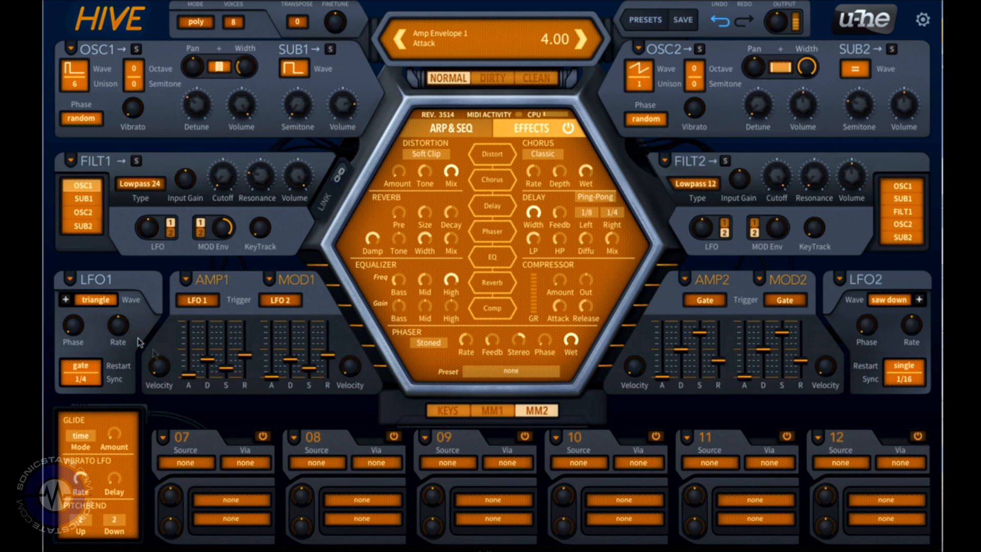
Step: Adjust the LFO1 rate
scroll(131, 338, "down", 4)
scroll(132, 338, "up", 1)
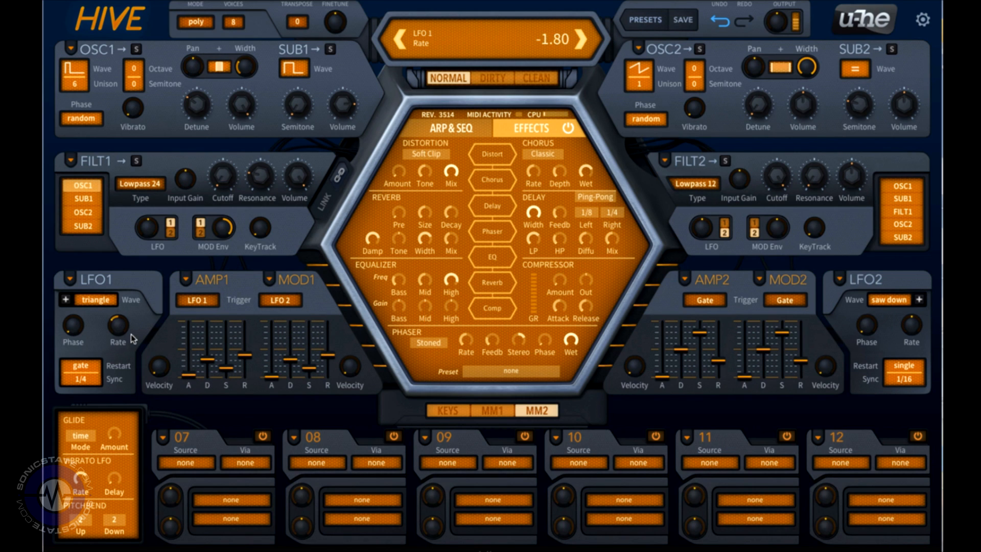
scroll(905, 333, "up", 3)
scroll(905, 333, "down", 6)
scroll(906, 333, "up", 1)
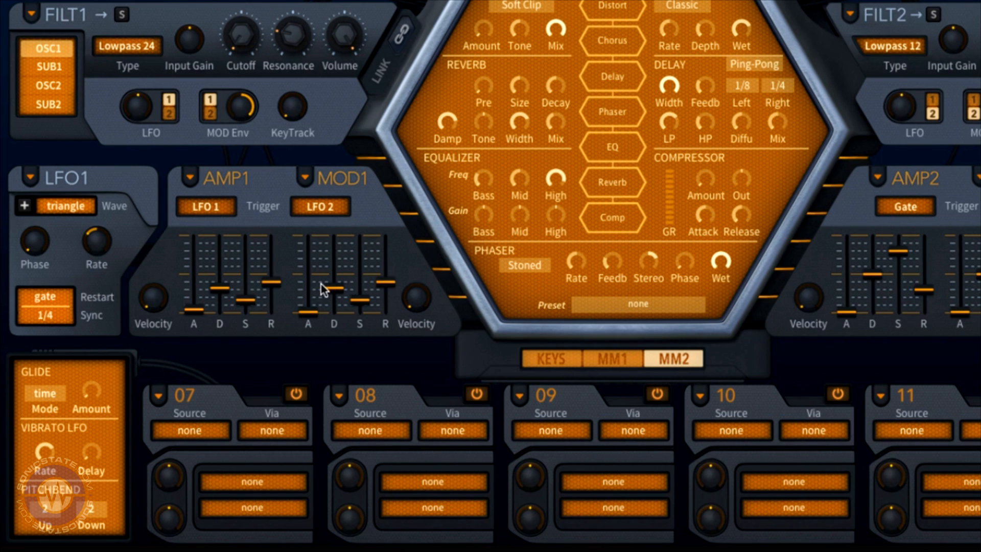
Step: Reset Amp Envelope 1 and Mod Envelope 1 to their INIT settings
left_click(191, 179)
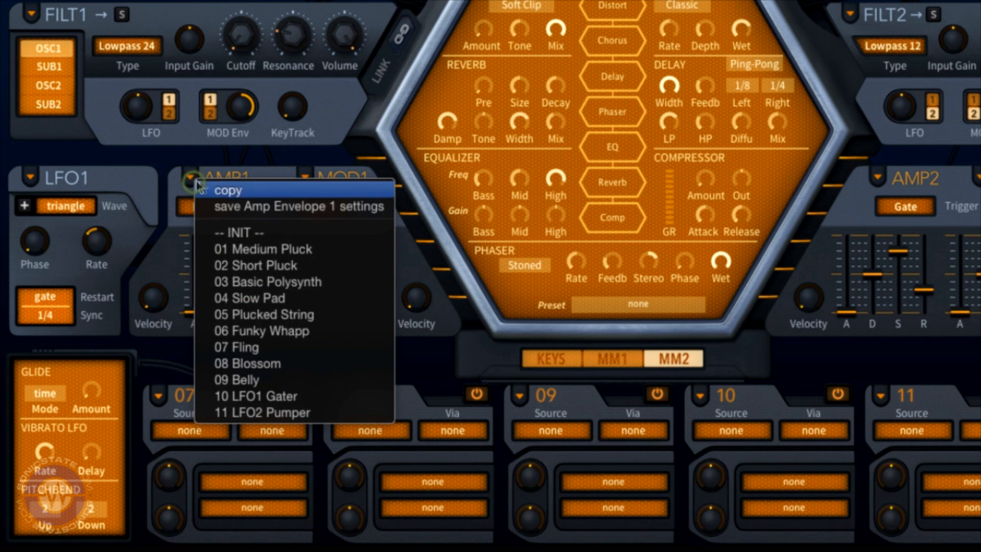
left_click(249, 232)
left_click(303, 176)
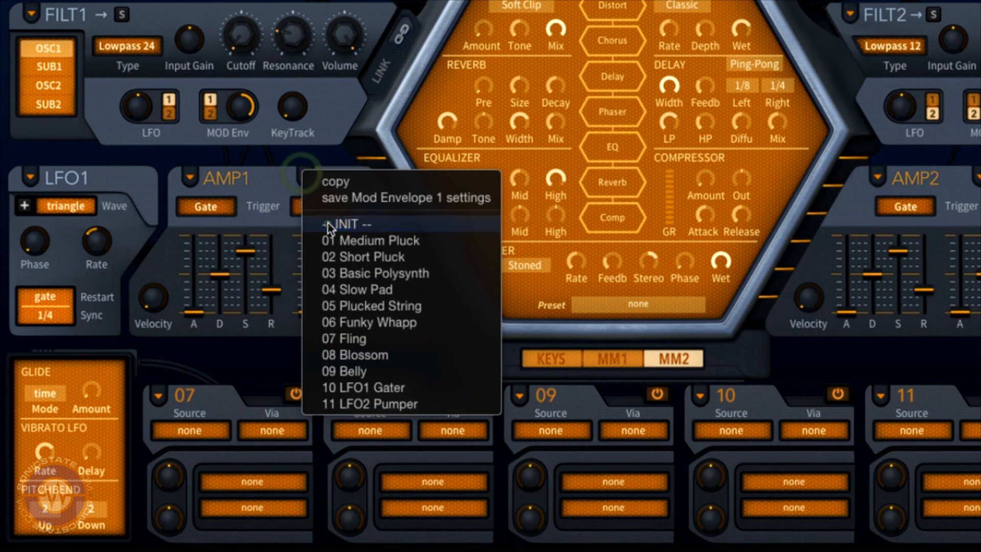
left_click(328, 222)
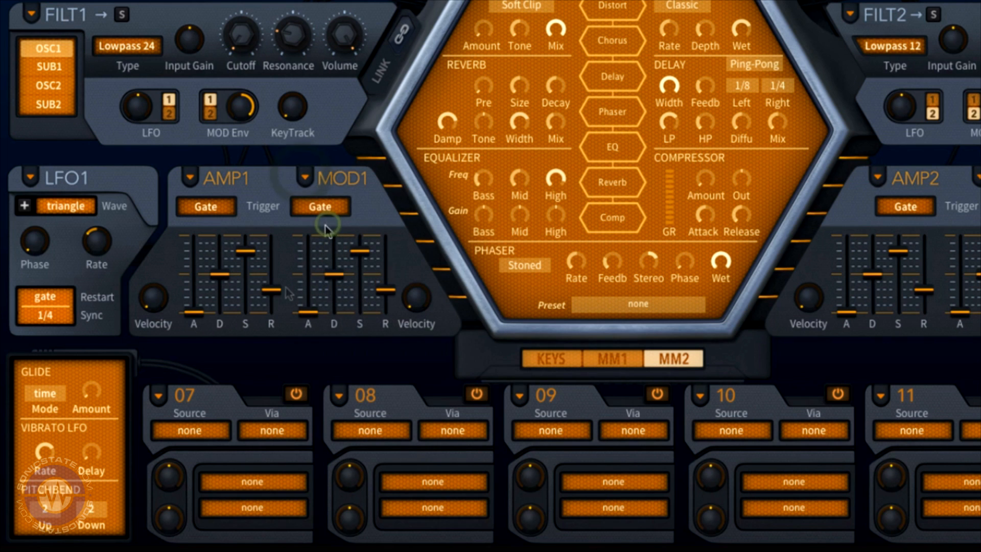
Step: In modulation slot 07, route LFO2 to Filter 1 Input Gain and raise the amount
left_click(200, 433)
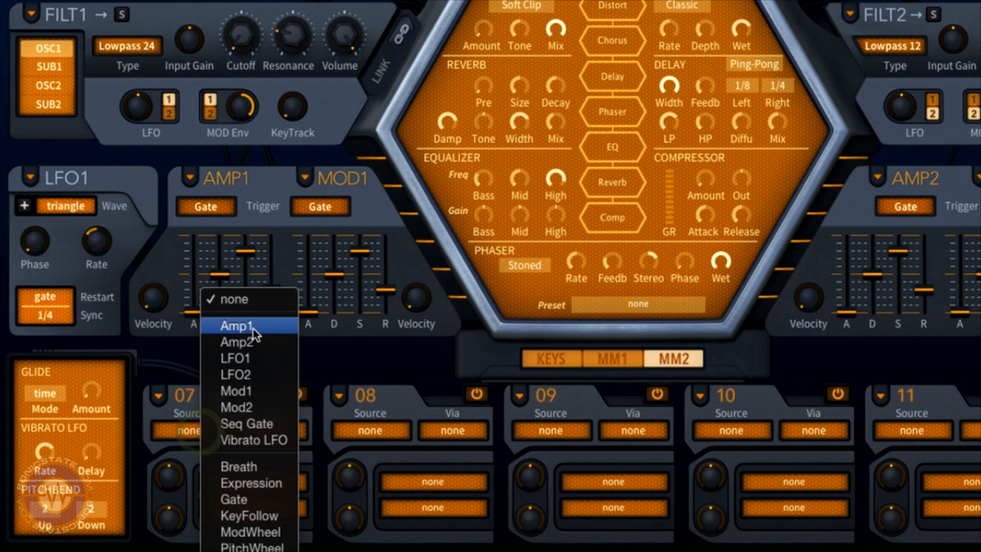
left_click(248, 376)
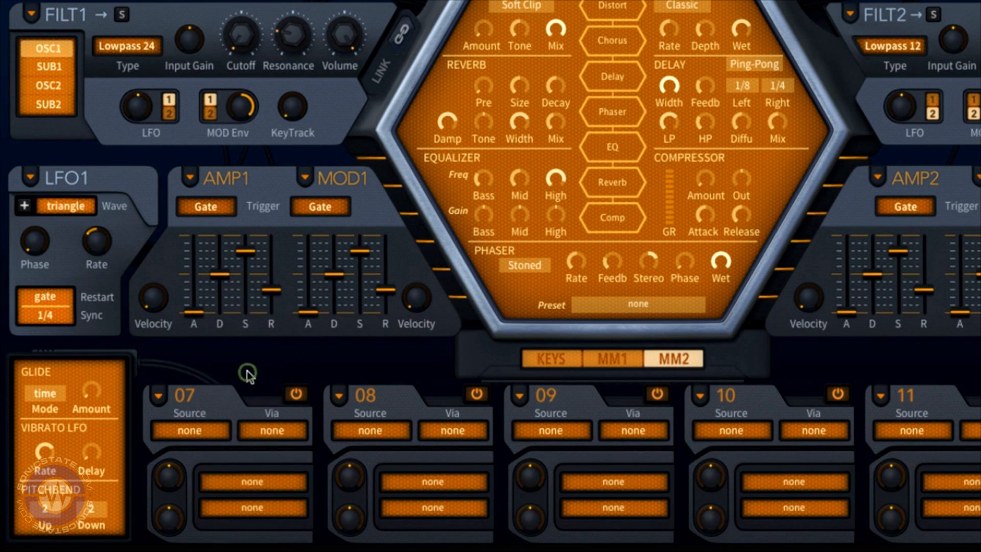
left_click(241, 483)
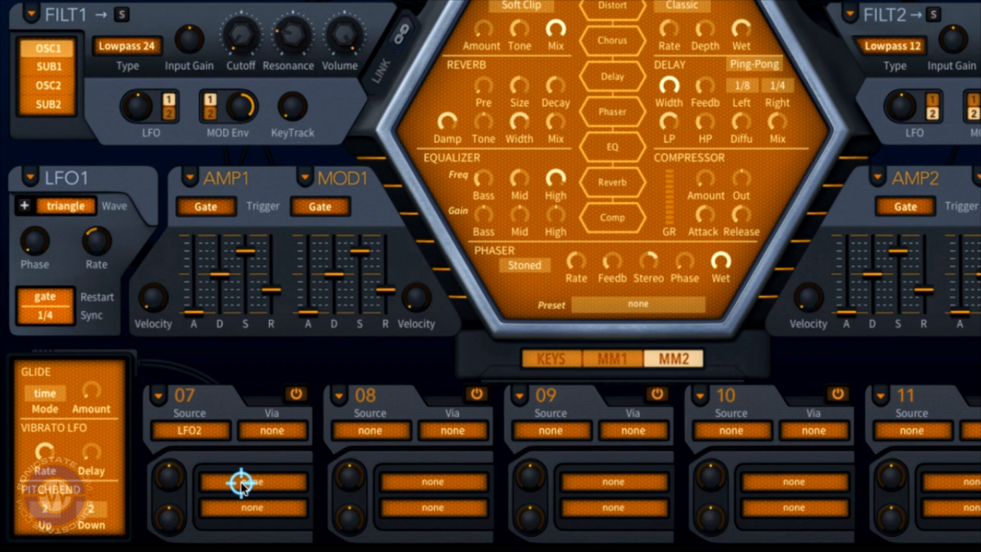
left_click_drag(241, 484, 190, 40)
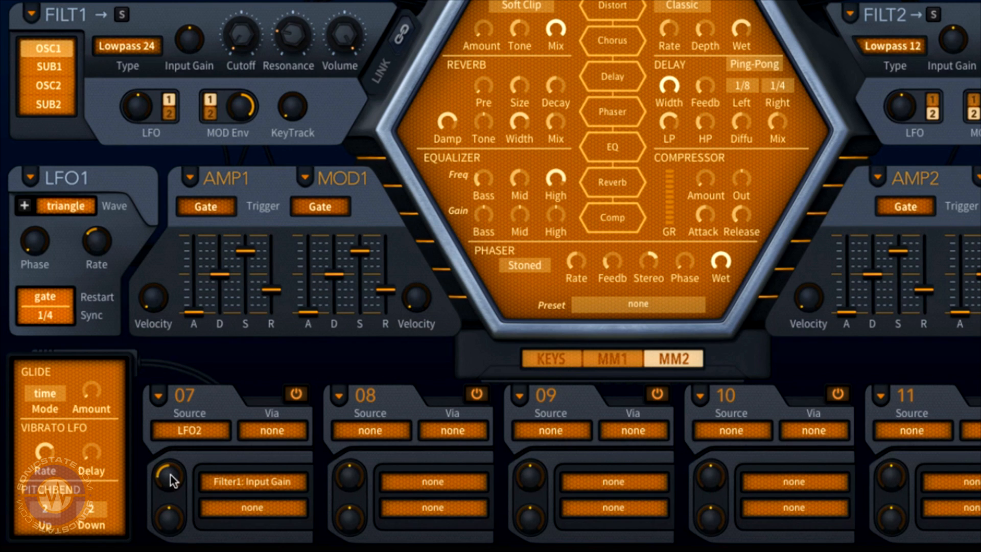
scroll(173, 480, "up", 6)
Step: In modulation slot 07, add Filter 1 Resonance as the second destination and adjust its amount
left_click(243, 507)
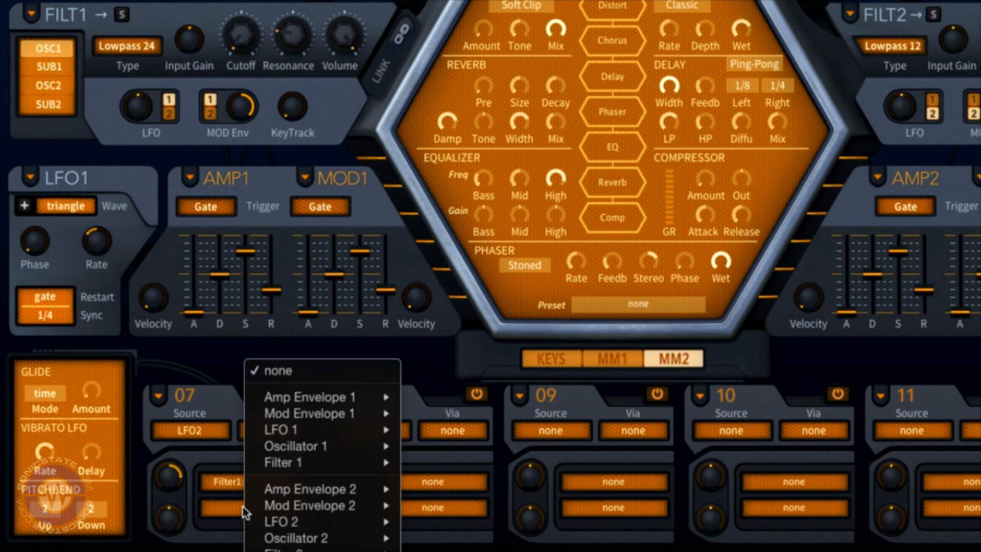
mouse_move(295, 413)
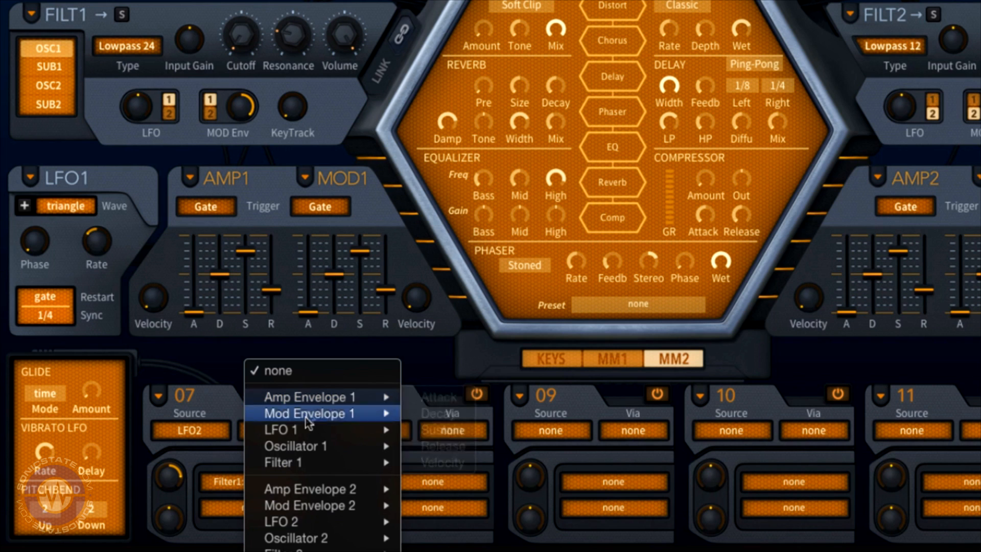
mouse_move(317, 460)
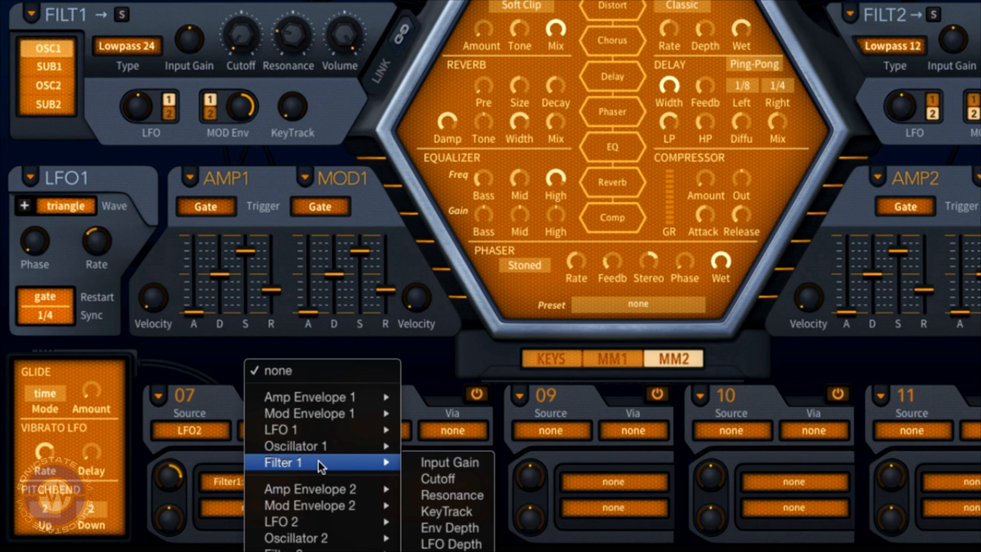
left_click(478, 496)
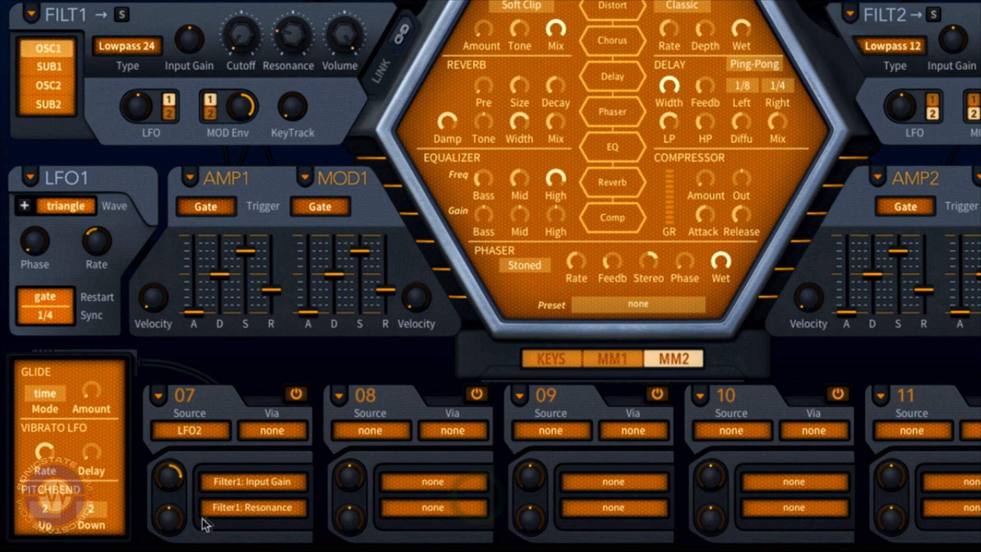
scroll(167, 519, "down", 5)
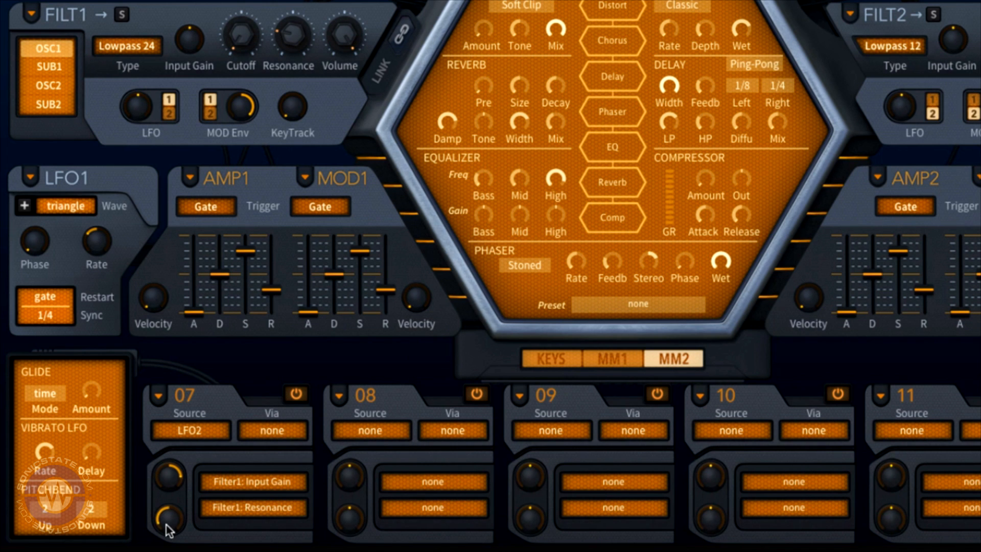
scroll(165, 524, "up", 8)
scroll(166, 524, "down", 7)
scroll(166, 525, "down", 3)
Step: Set slot 07's Via to Pressure and its source to Constant
left_click(271, 435)
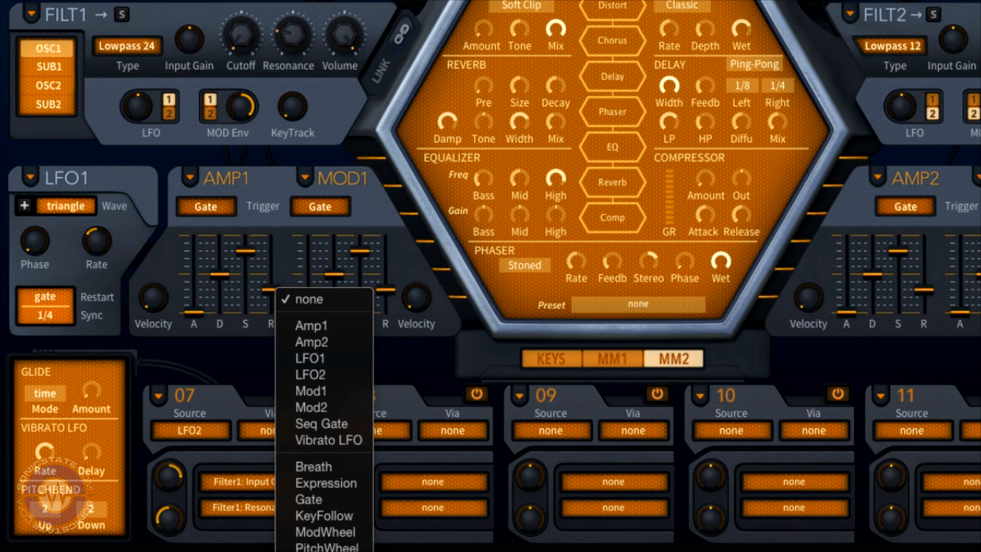
left_click(316, 551)
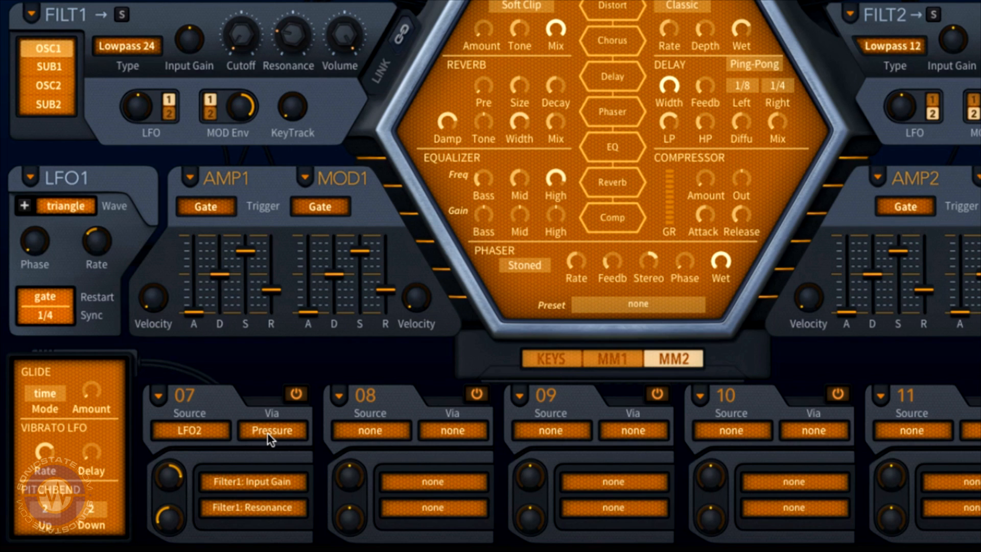
left_click(197, 432)
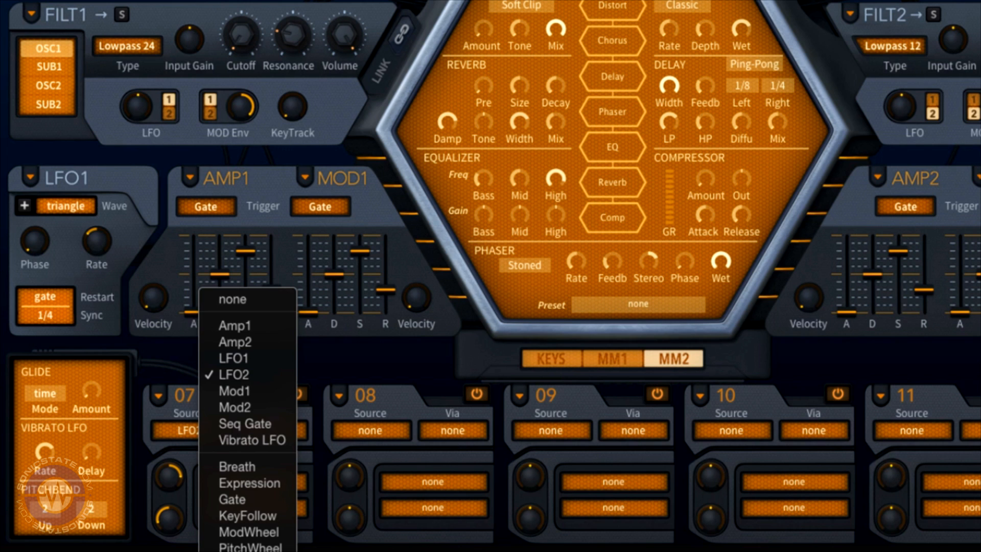
left_click(245, 550)
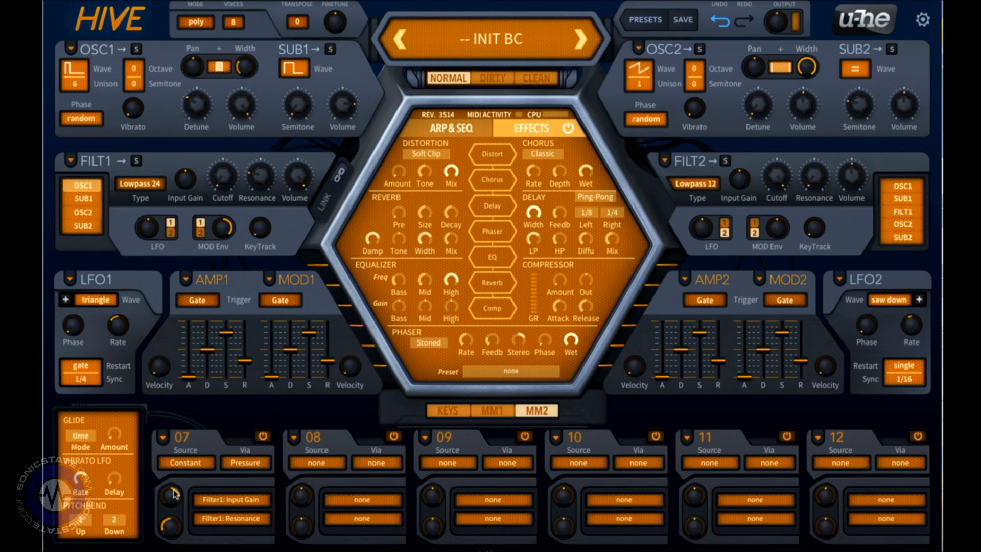
Step: Reload the INIT BC preset
left_click(163, 438)
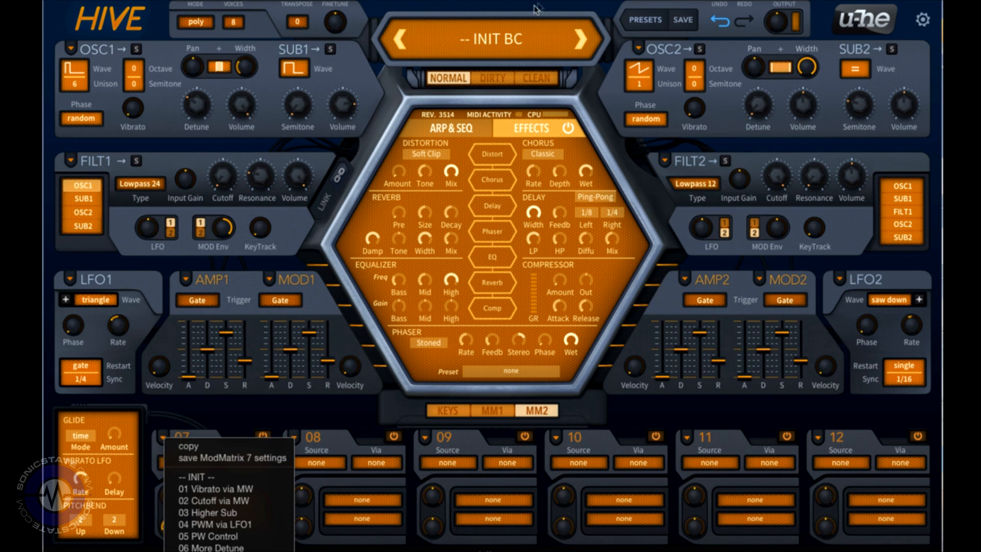
left_click(497, 39)
left_click(488, 39)
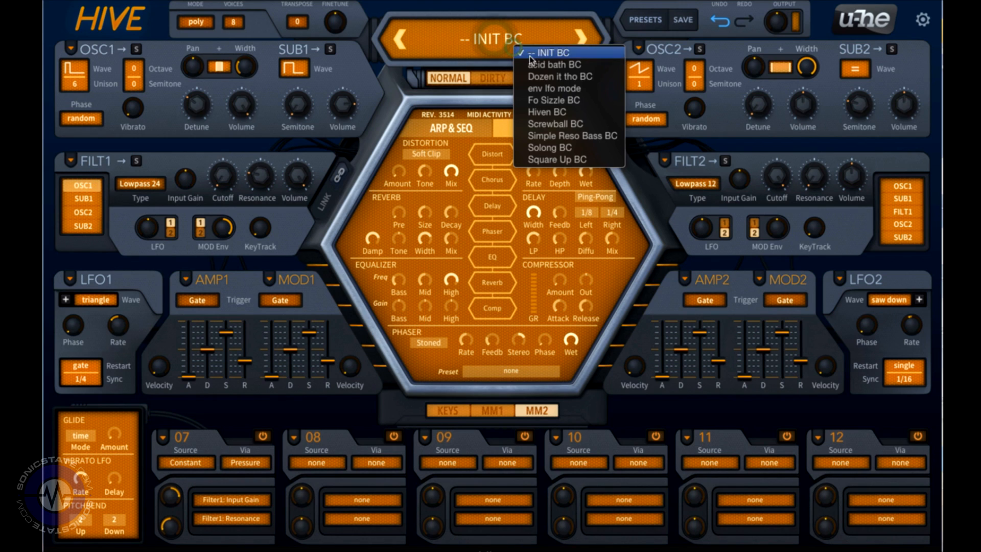
left_click(530, 57)
Step: Set slot 07's source to Constant and assign its destination to Osc1 PulseWidth by dropping it onto Oscillator 1
left_click(189, 466)
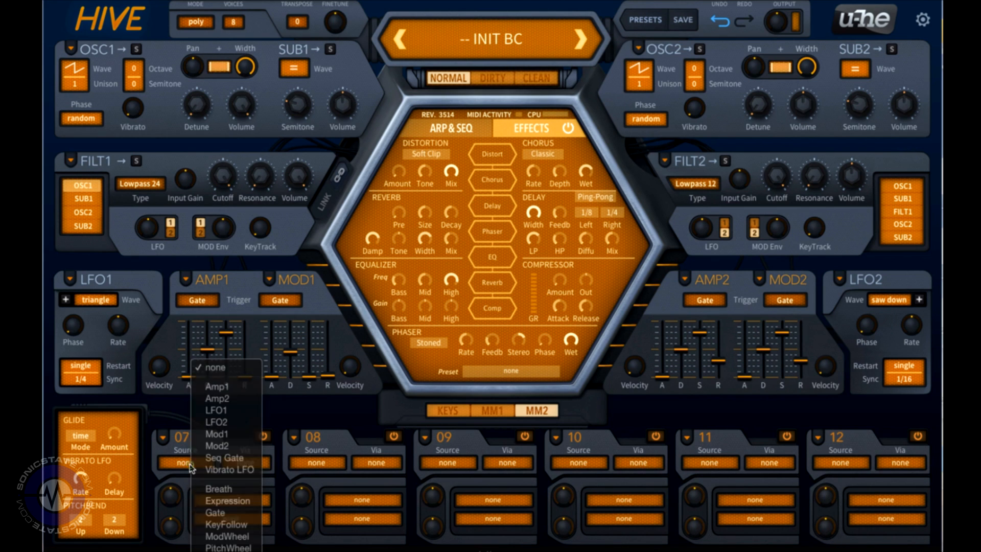
left_click(220, 551)
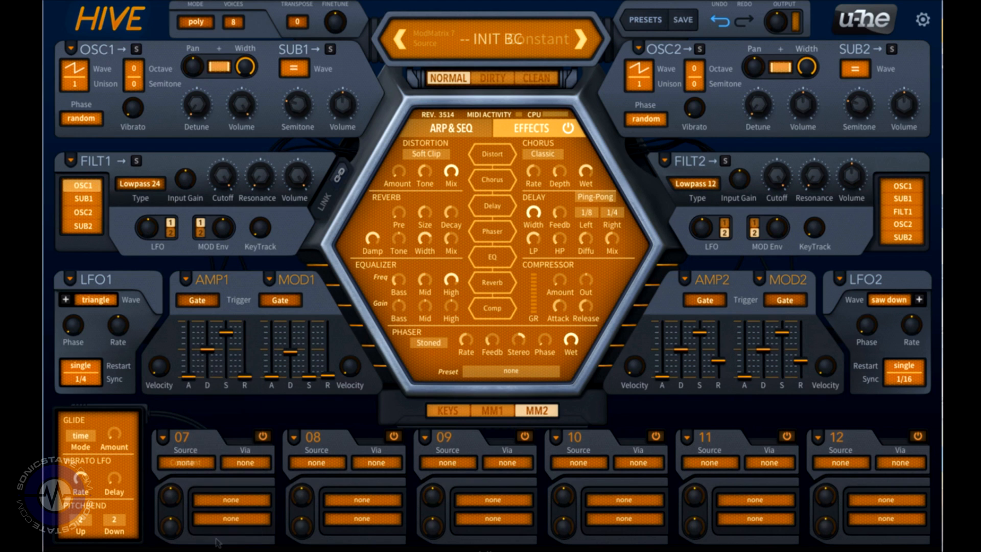
left_click(214, 503)
left_click_drag(214, 506, 79, 75)
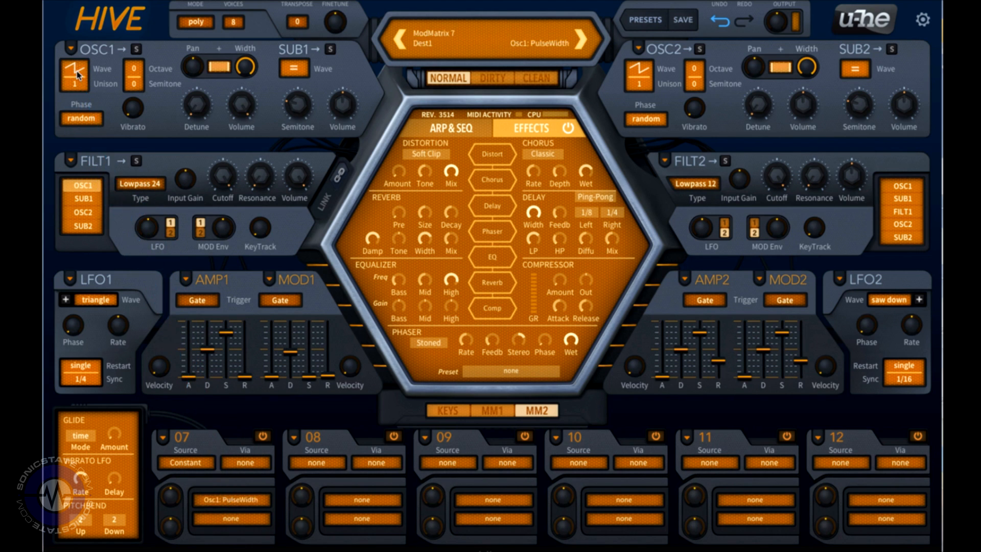
Step: Set Oscillator 1's wave to Pulse and raise slot 07's modulation amount
left_click(78, 74)
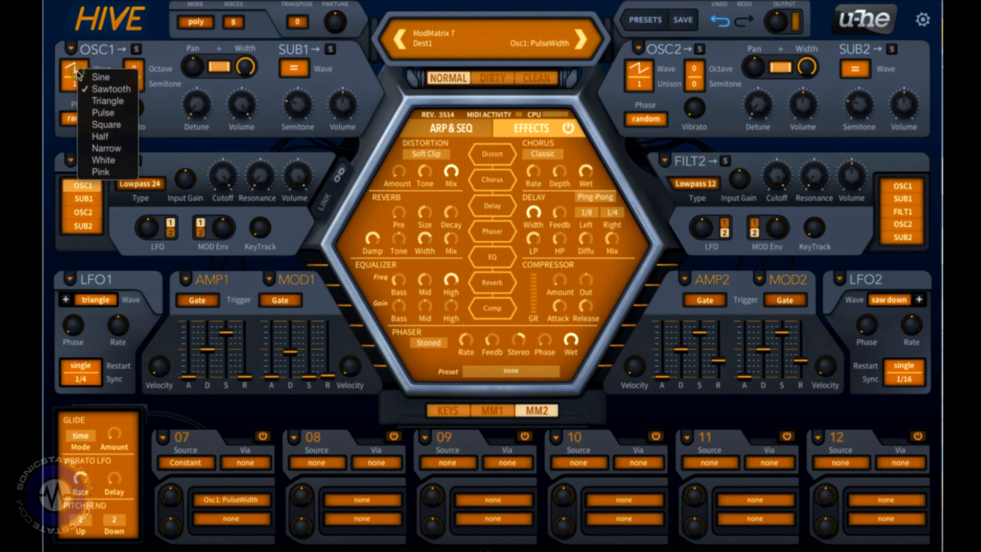
left_click(97, 118)
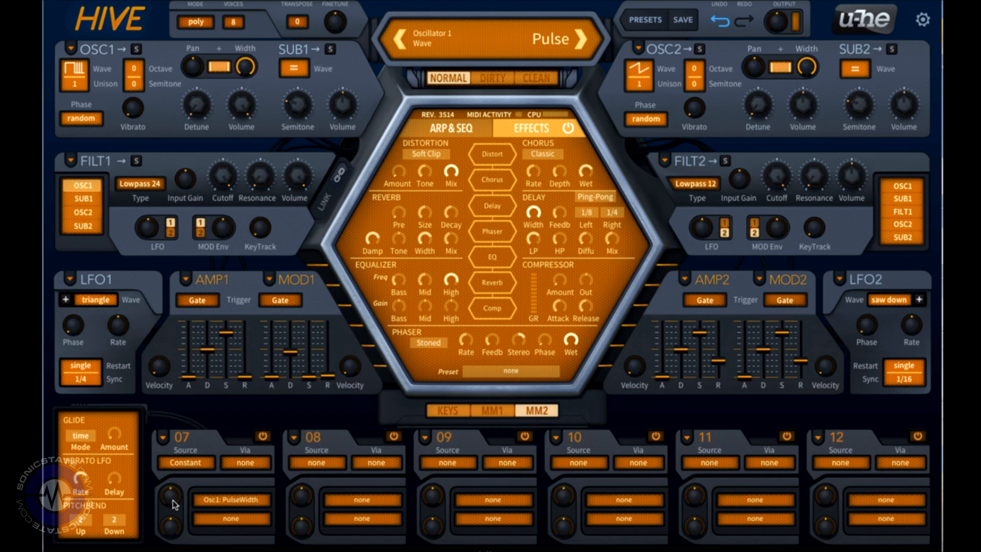
left_click_drag(174, 503, 173, 483)
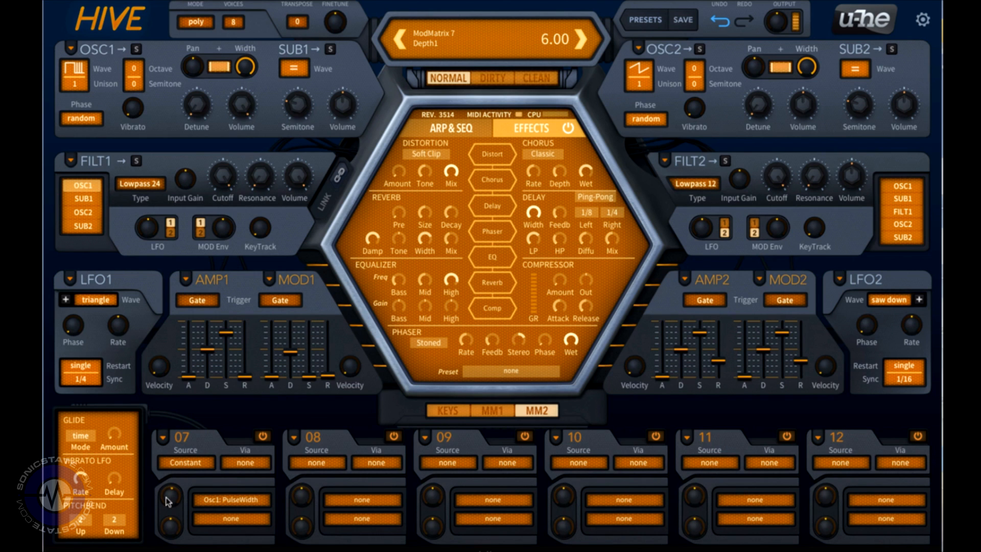
Step: Set slot 08's source to Alternate and assign its destination to Filter1 Cutoff by dropping it onto the Cutoff knob
left_click(316, 462)
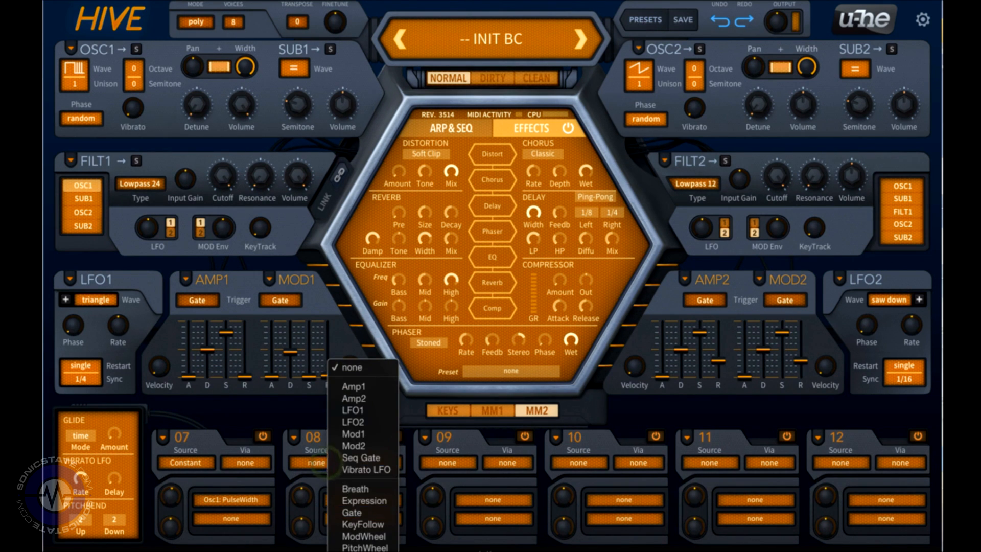
left_click(309, 462)
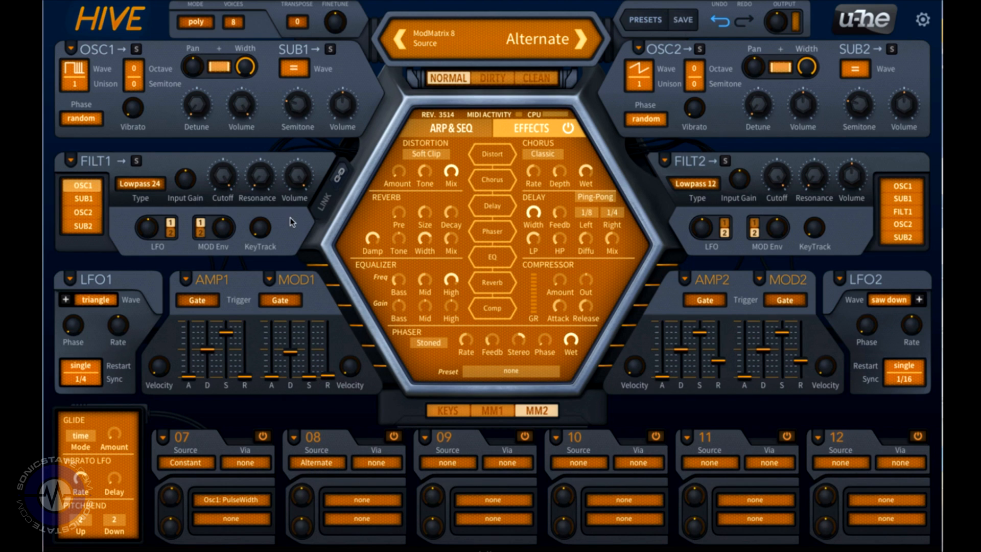
scroll(228, 180, "down", 12)
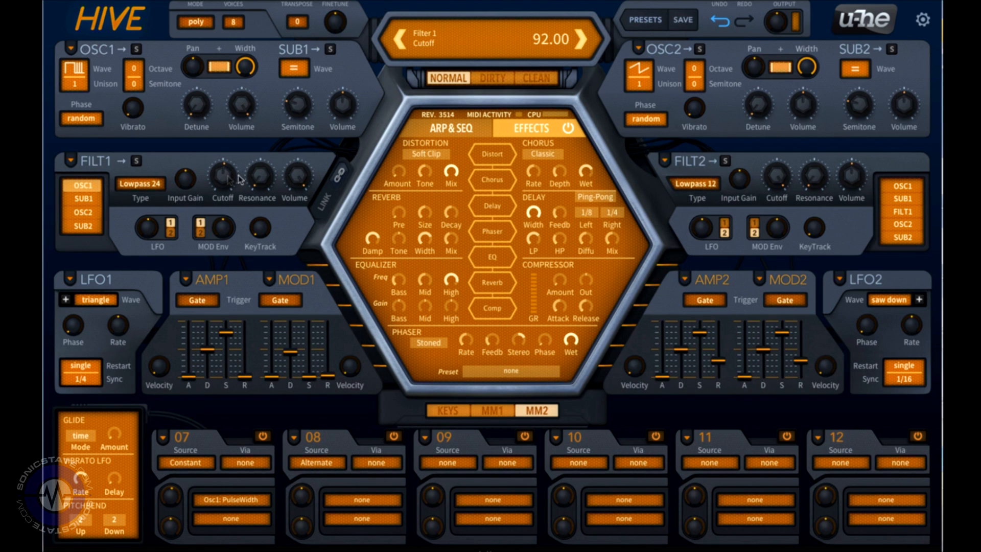
scroll(258, 178, "up", 4)
left_click_drag(367, 503, 222, 176)
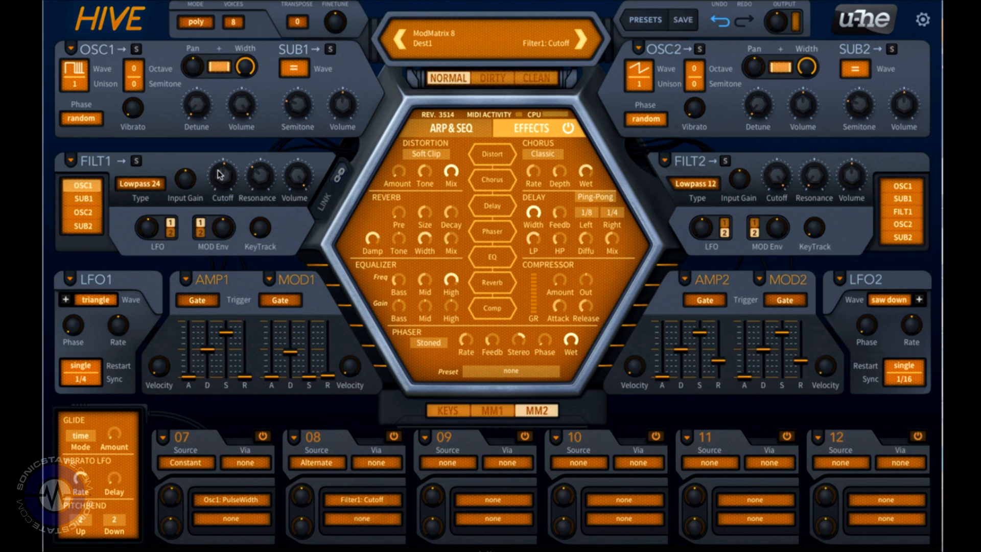
scroll(303, 497, "up", 6)
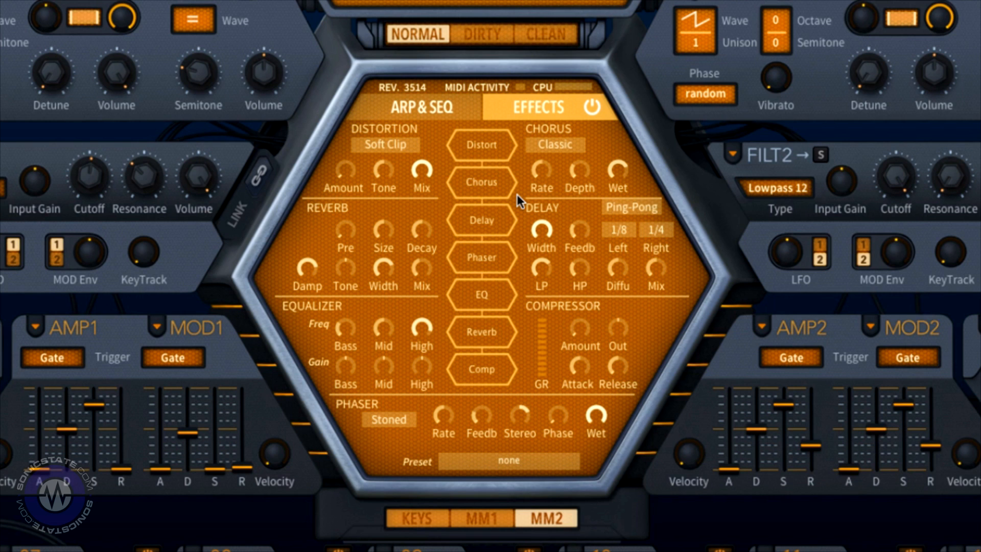
Step: Enable the Distortion, Delay and Reverb effects and move Distortion after Reverb in the effects chain
left_click(490, 149)
left_click(485, 222)
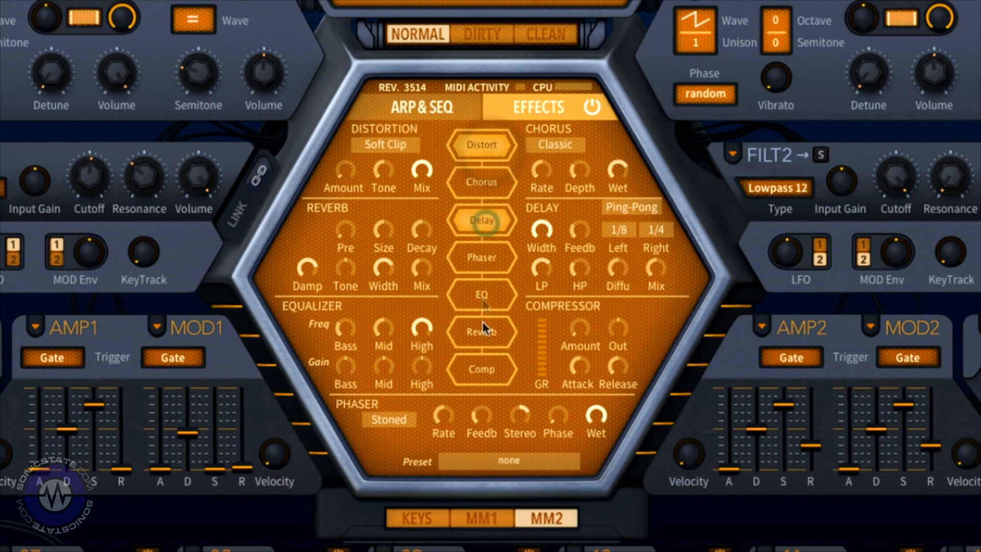
left_click(481, 333)
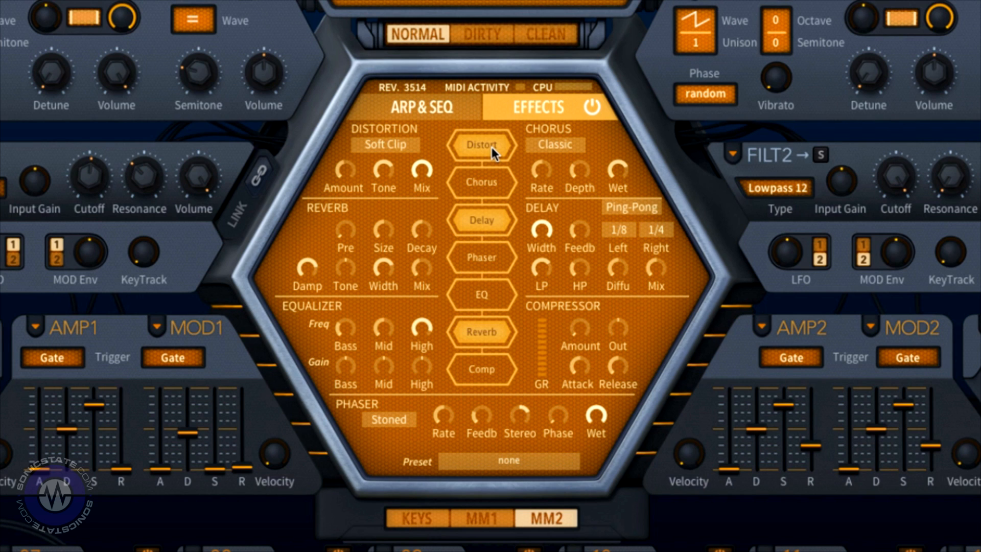
left_click_drag(492, 147, 486, 330)
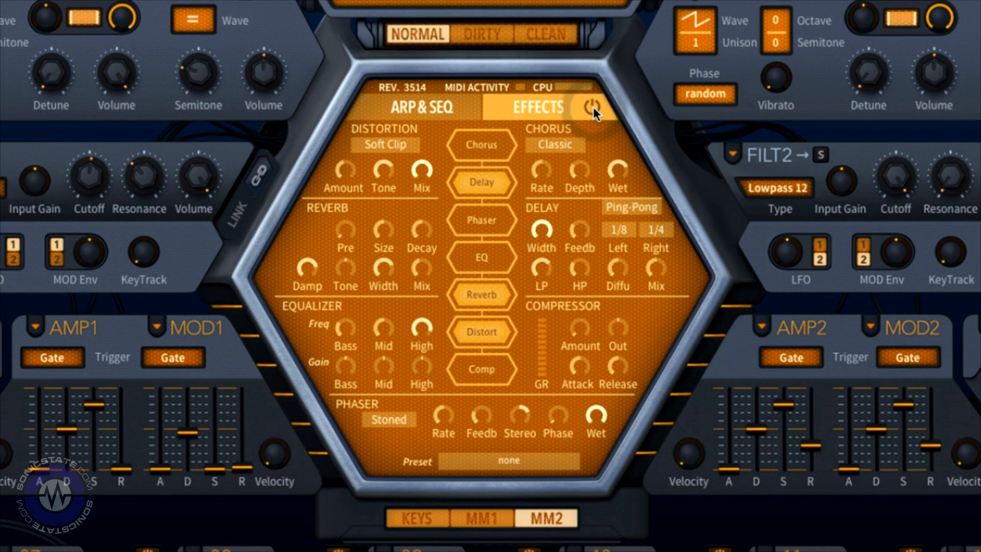
Step: Set the arpeggiator's Restart to 8
left_click(456, 108)
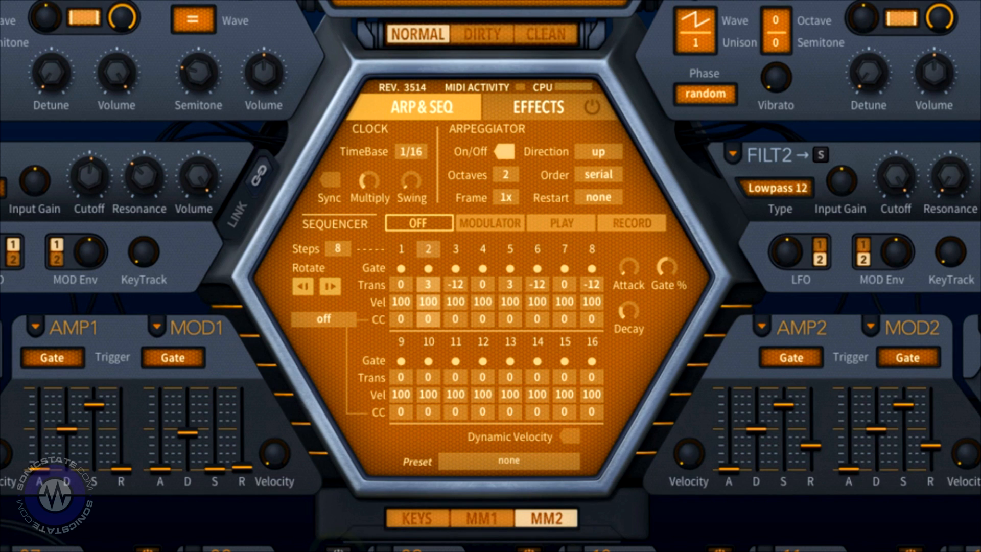
left_click(595, 197)
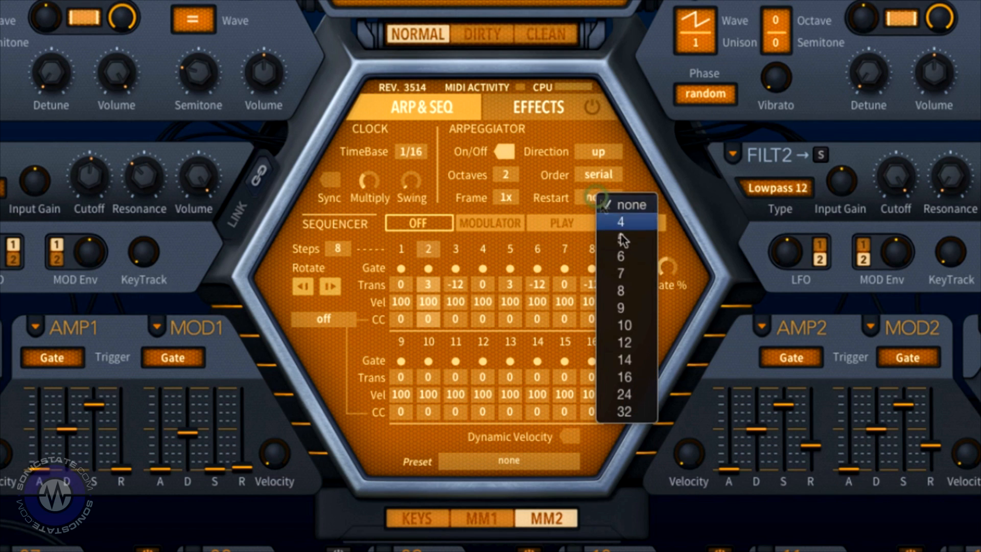
left_click(634, 292)
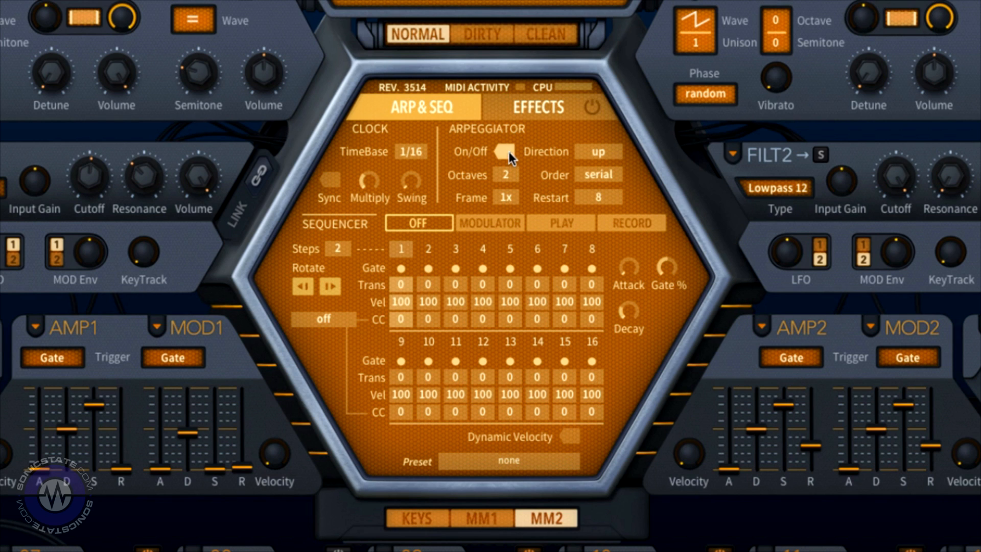
Step: Record a note sequence into the step sequencer and switch it to Play mode
left_click(626, 226)
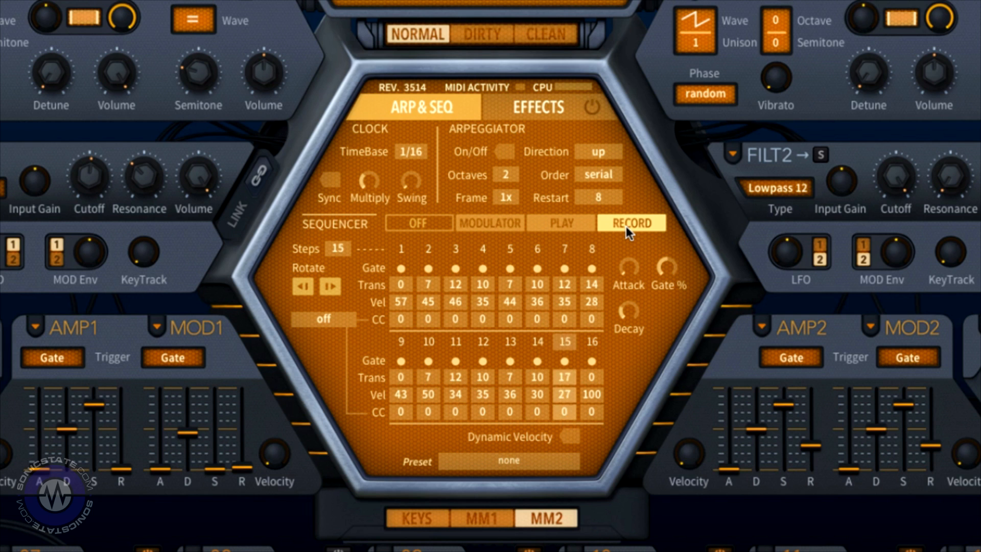
left_click(568, 227)
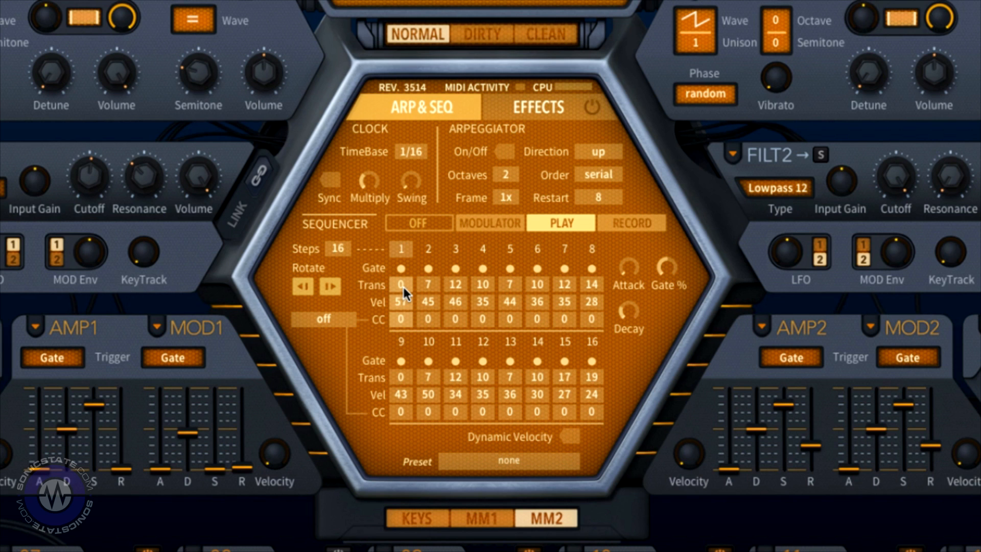
Step: Change the gates of sequencer steps 2, 4, 7 and 8 and raise the Gate % knob
left_click(428, 269)
left_click(481, 267)
left_click(481, 269)
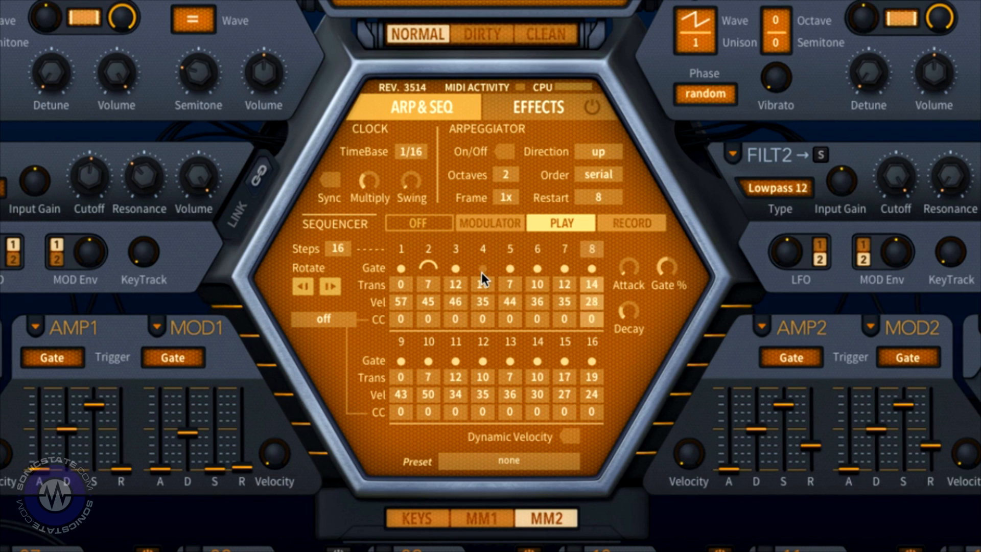
left_click(564, 266)
left_click(591, 267)
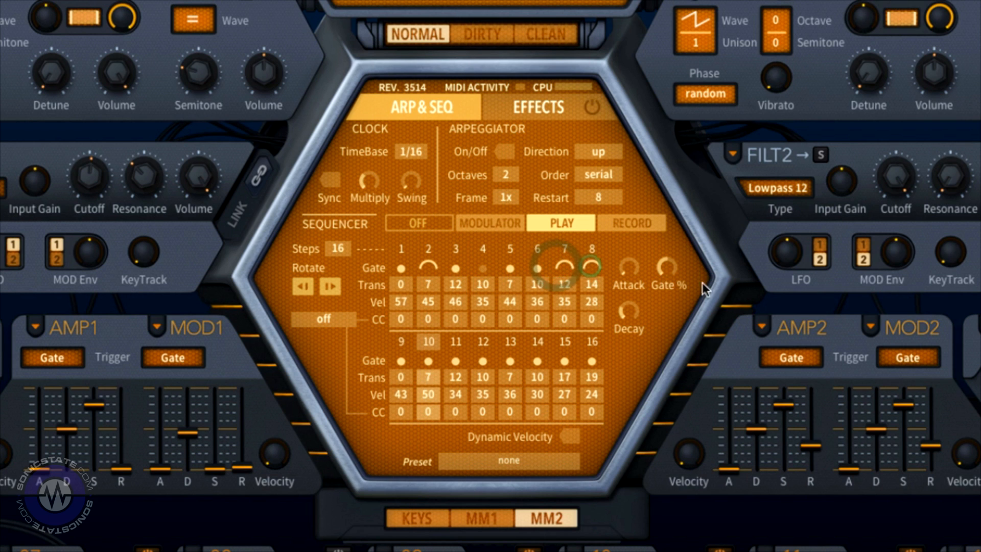
left_click_drag(660, 269, 681, 178)
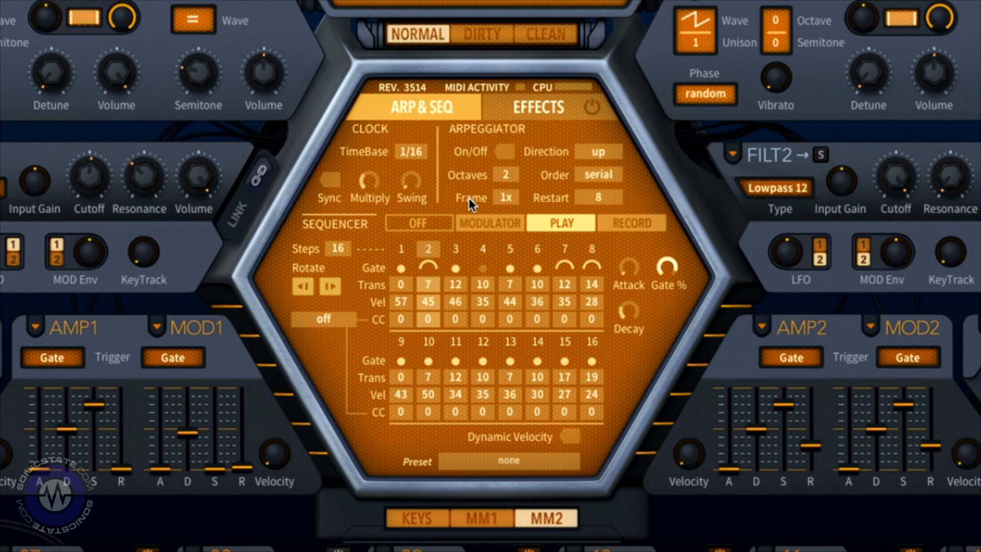
Step: Turn on the arpeggiator
left_click(506, 152)
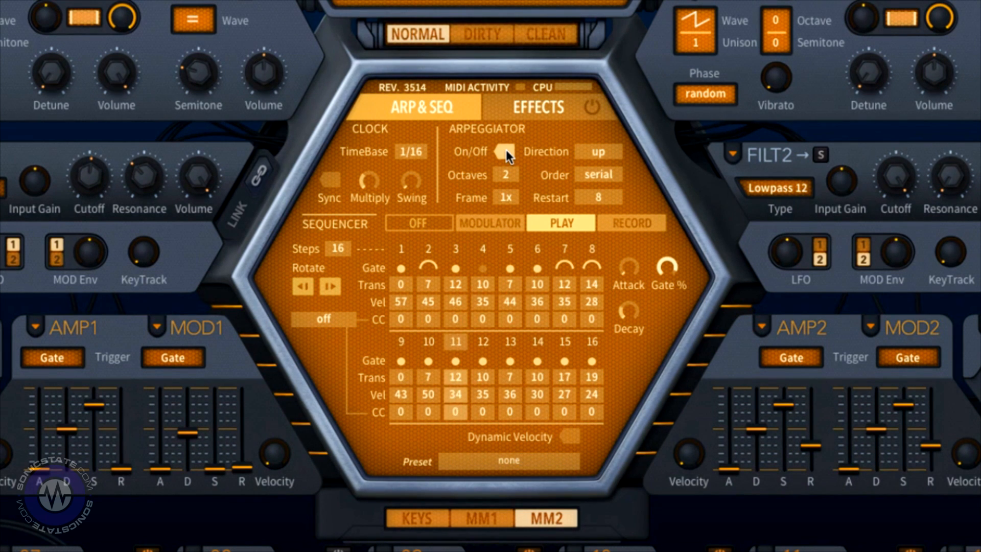
left_click(324, 319)
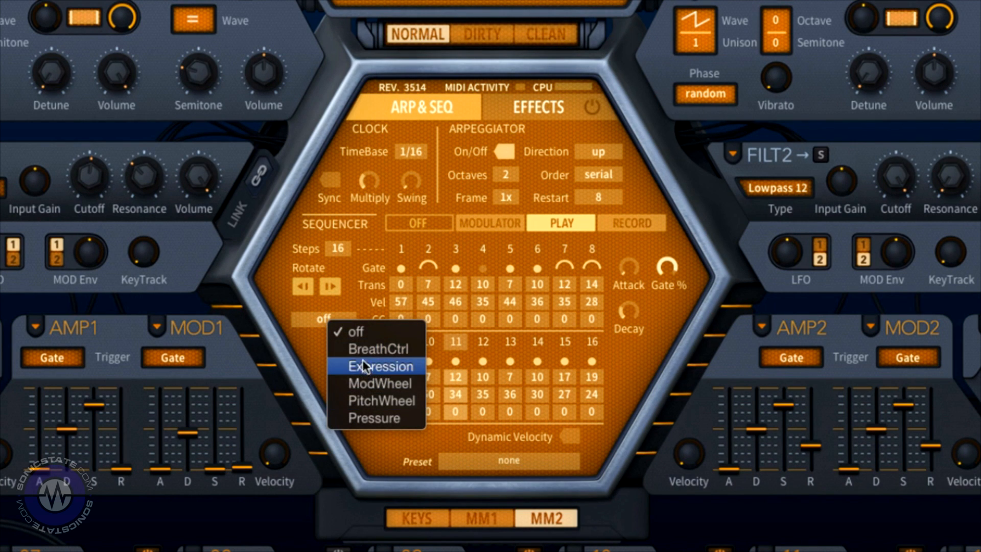
left_click(367, 296)
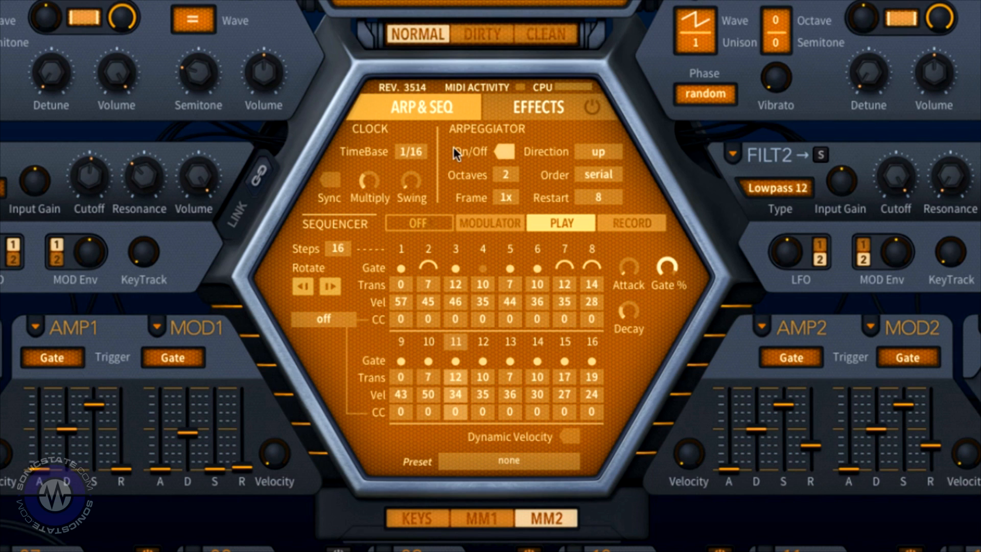
Step: Load the acid bath BC preset and show modulation matrix slots 1 to 6
left_click(585, 5)
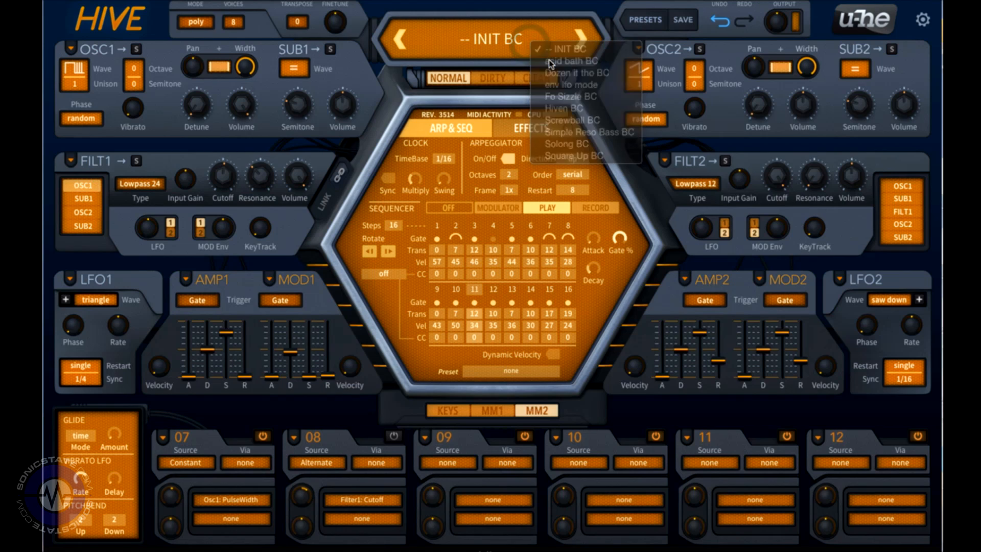
left_click(551, 62)
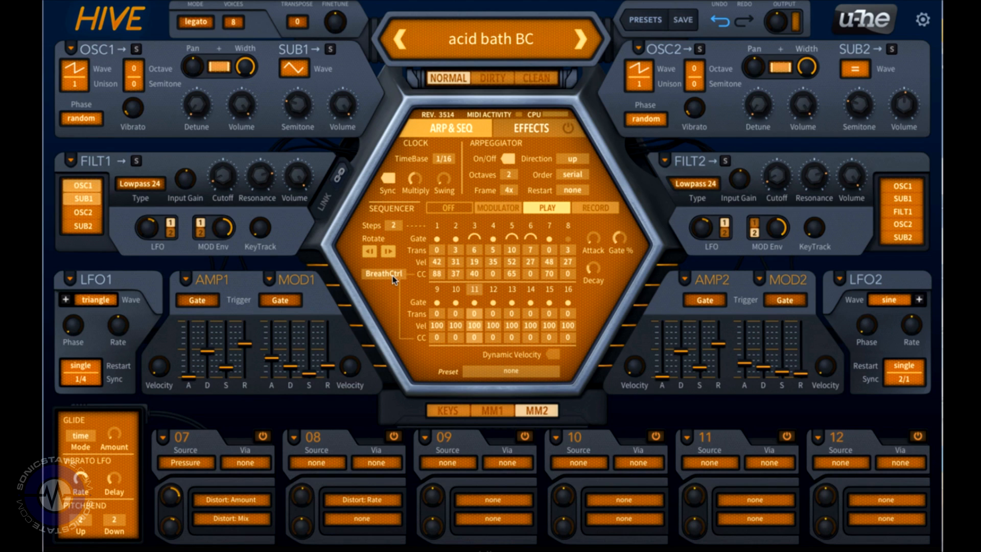
left_click(490, 410)
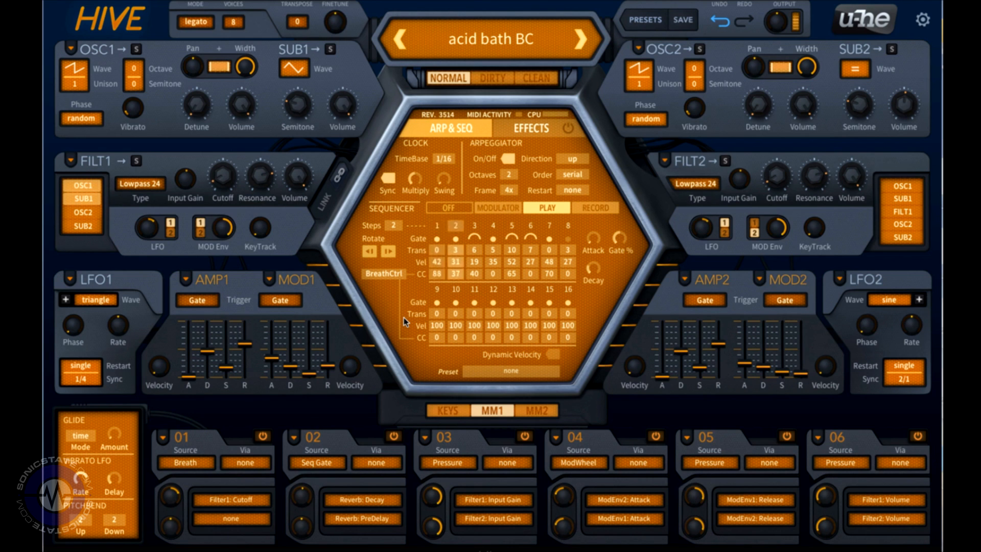
Step: Set the sequencer to 8 steps and switch it to Modulator mode
left_click(397, 228)
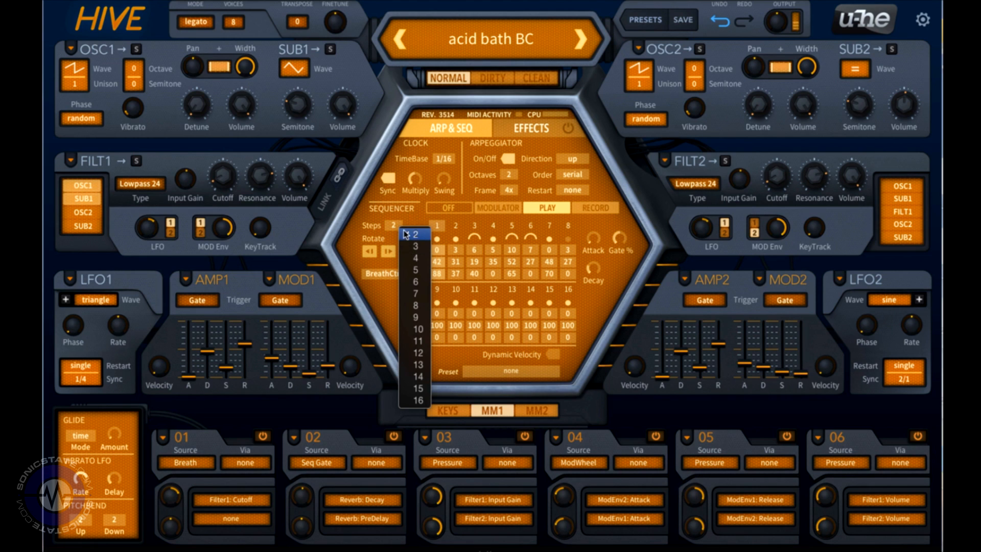
left_click(412, 301)
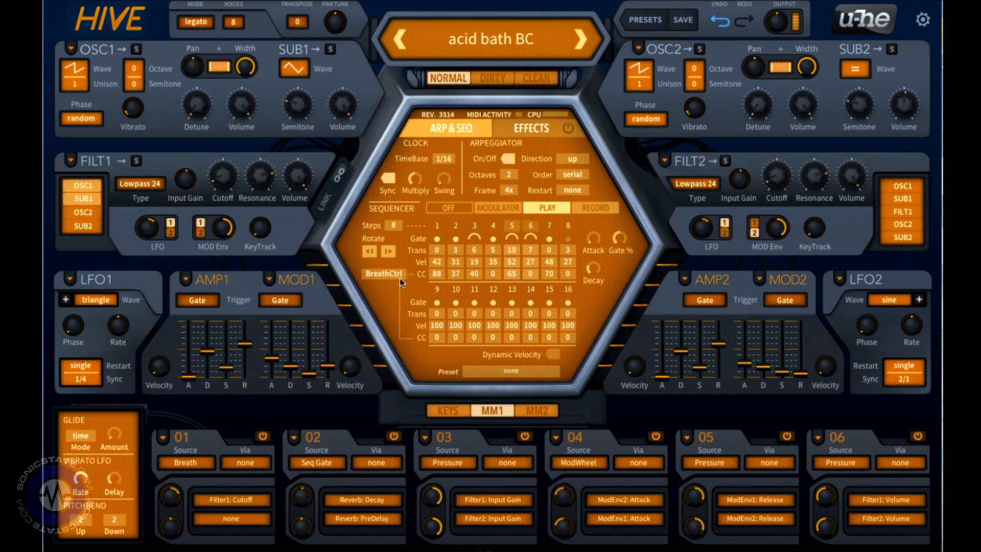
left_click(508, 210)
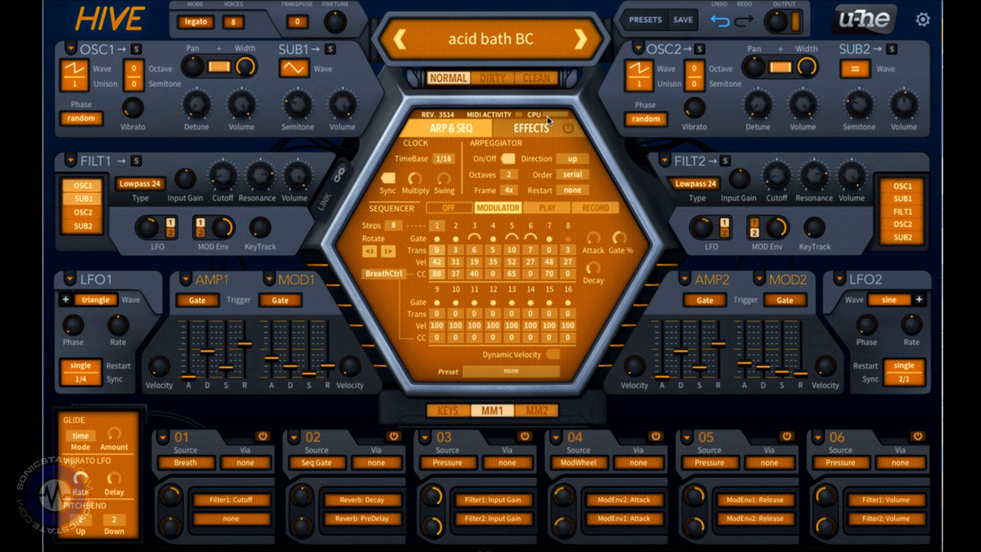
Step: Open the preset browser and load AZ 80s Powa bass from the Basses folder
left_click(641, 21)
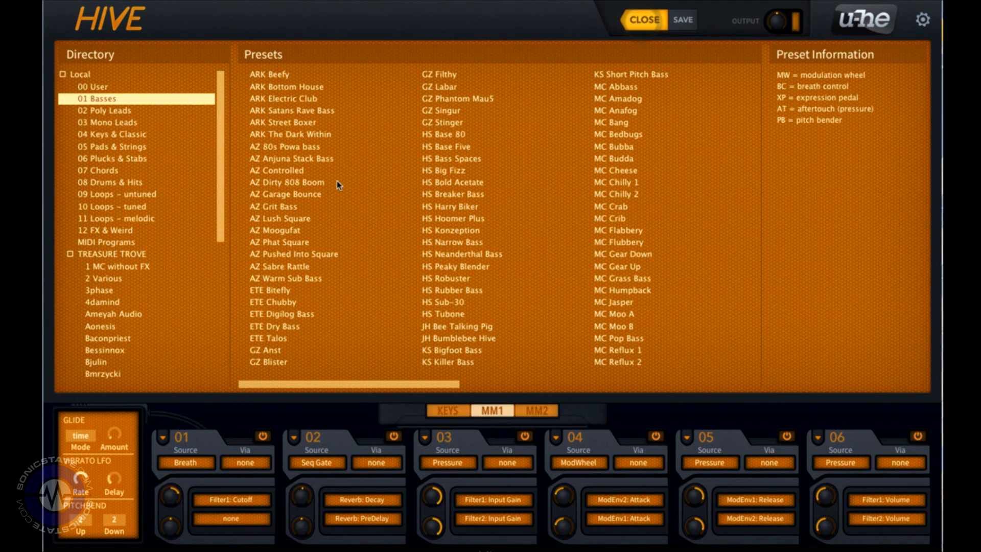
left_click(272, 147)
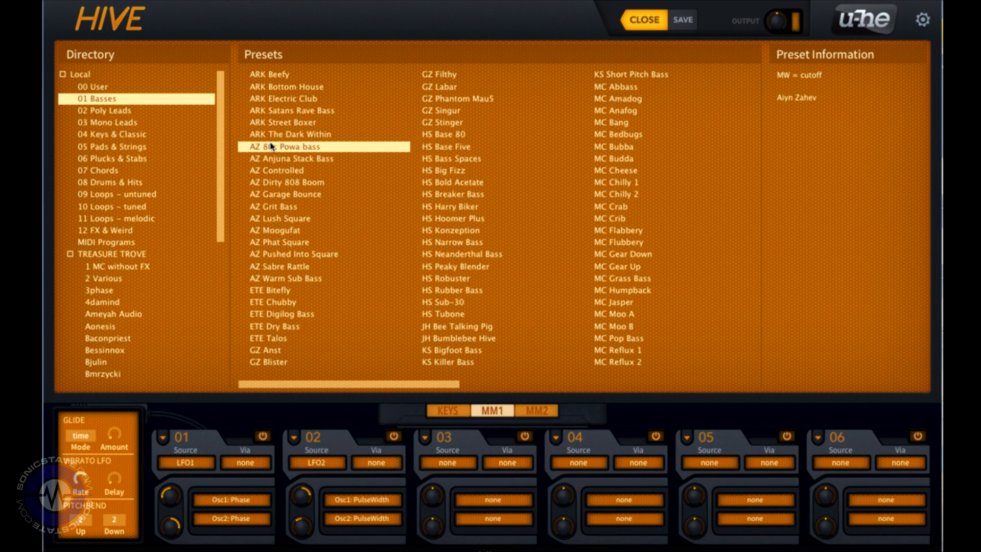
Step: Load GZ Condor from the 05 Pads & Strings folder and show the on-screen keyboard
left_click(148, 147)
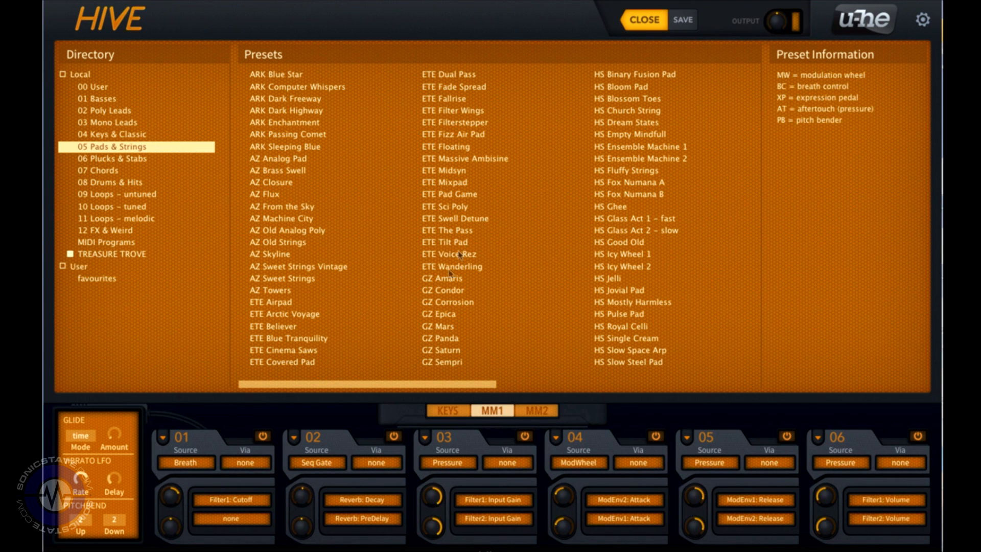
left_click(450, 292)
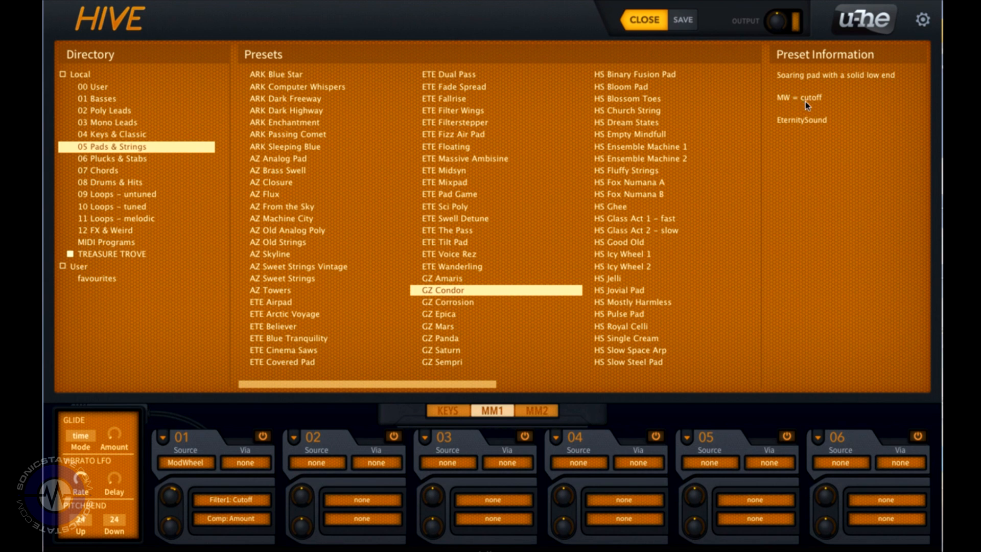
left_click(463, 411)
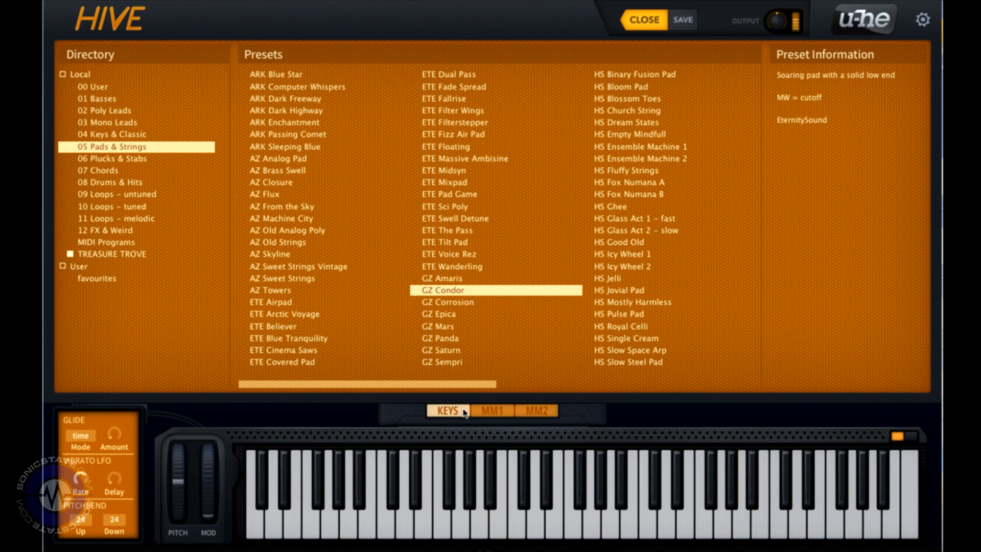
Step: Open the favourites folder and audition Gitanoid slow, HIVE in Goa I smooth, Music Roboter, Organ E - clicker and Perc Arp
left_click(98, 279)
left_click(267, 74)
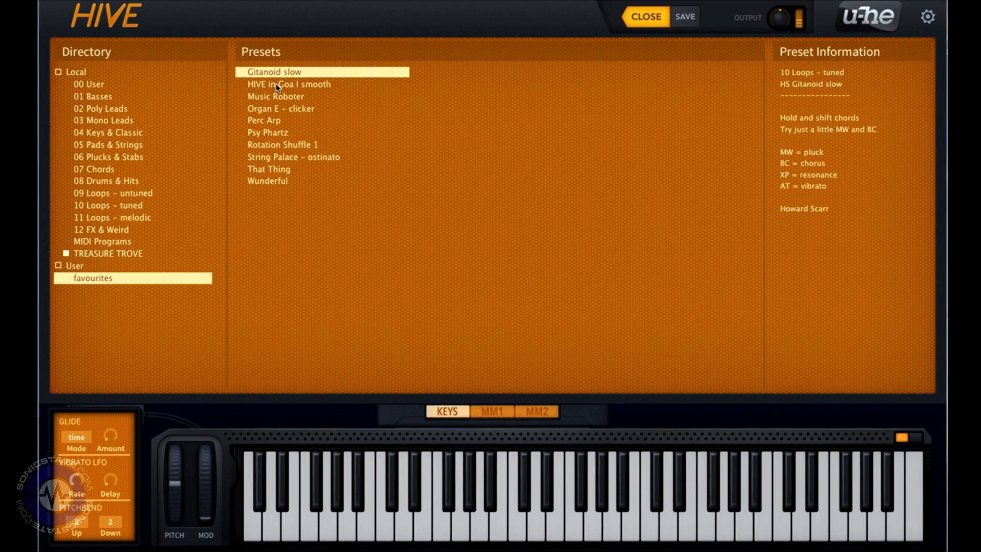
left_click(276, 84)
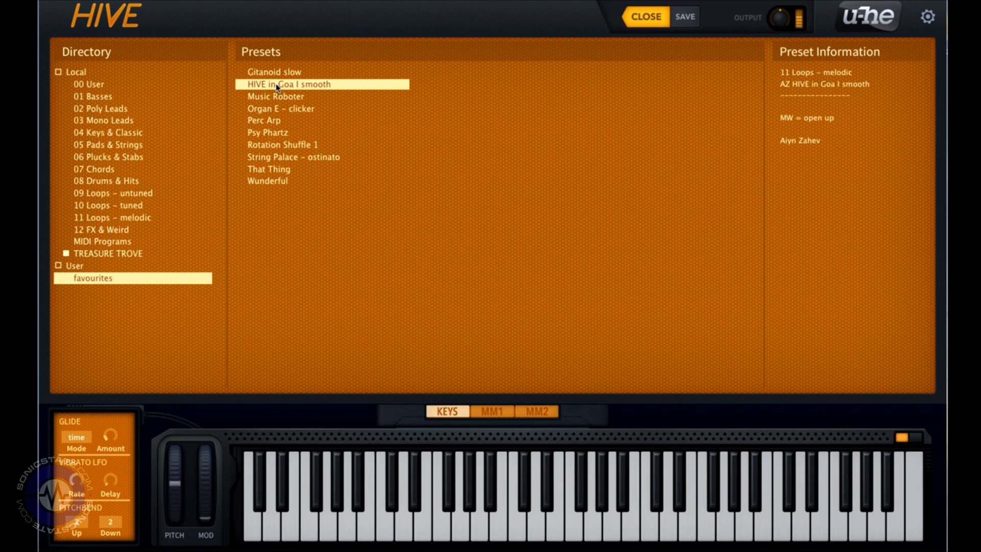
left_click(278, 96)
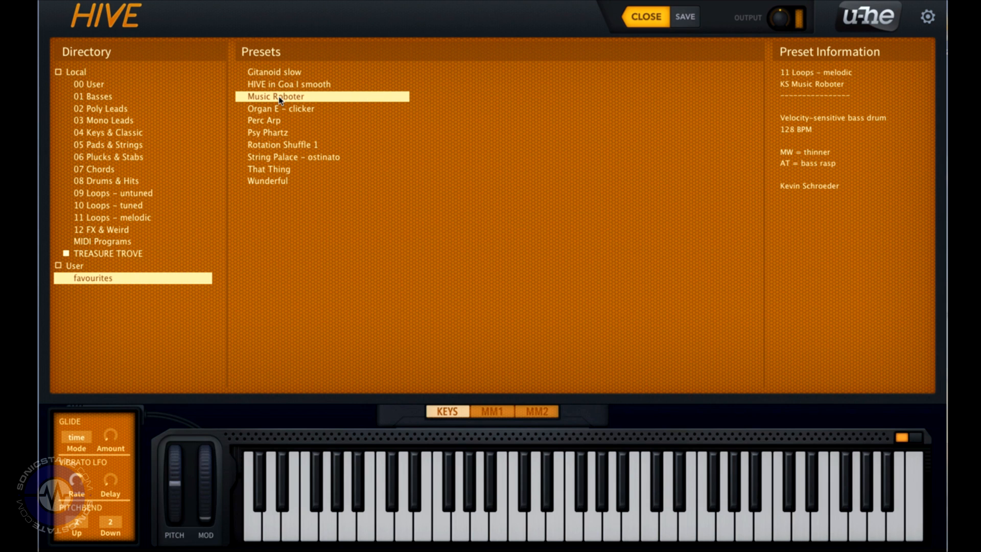
left_click(276, 110)
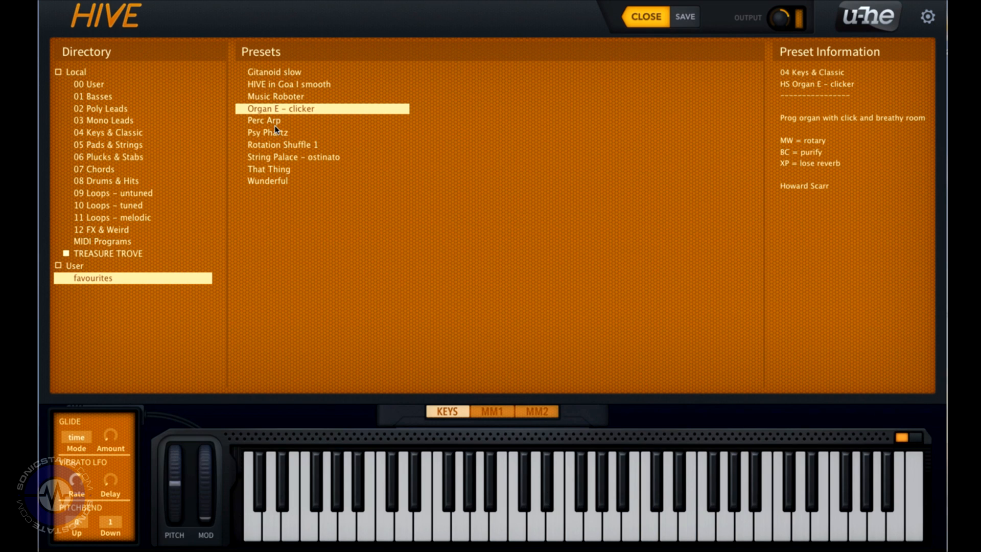
left_click(274, 123)
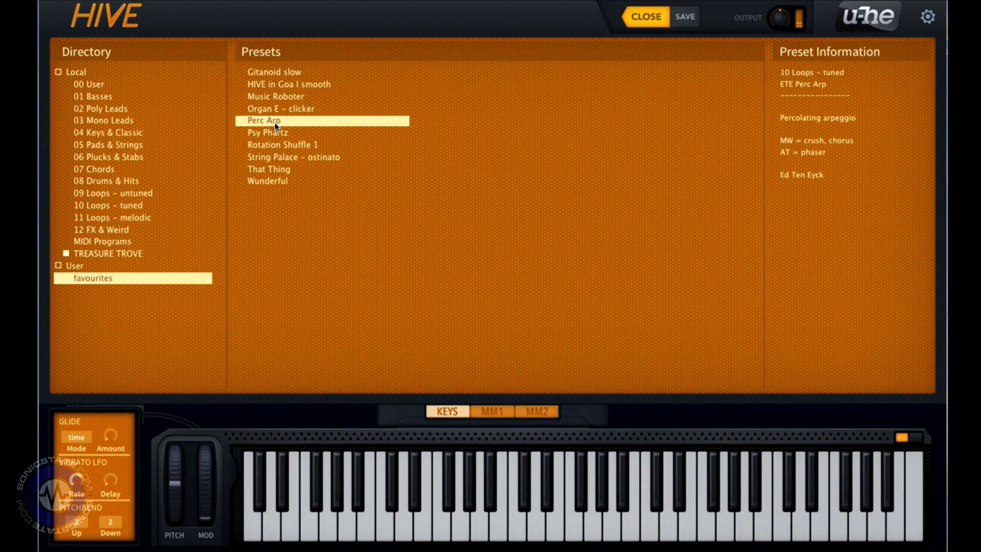
Step: Step through the remaining favourites down to Wunderful and close the preset browser
key("Down")
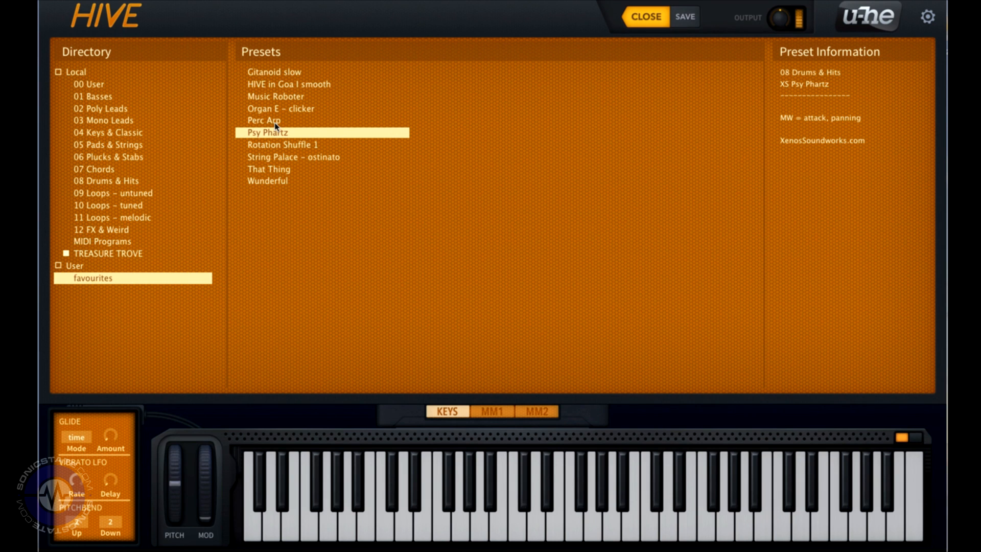
key("Down")
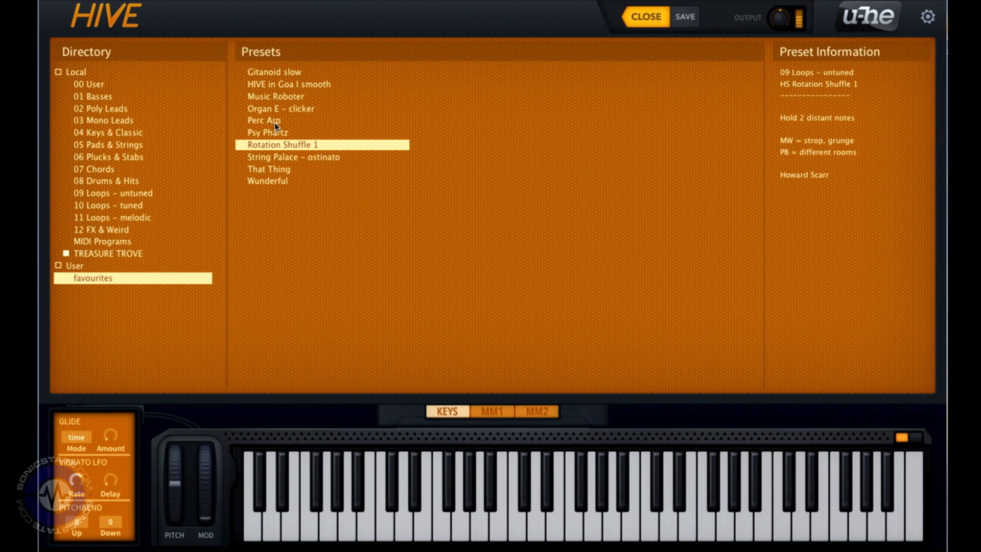
key("Down")
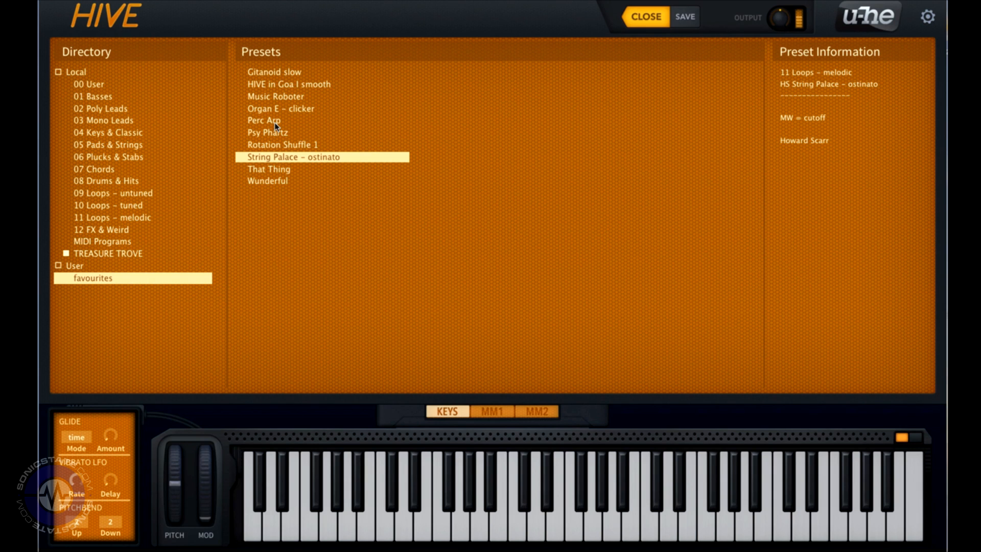
left_click(278, 171)
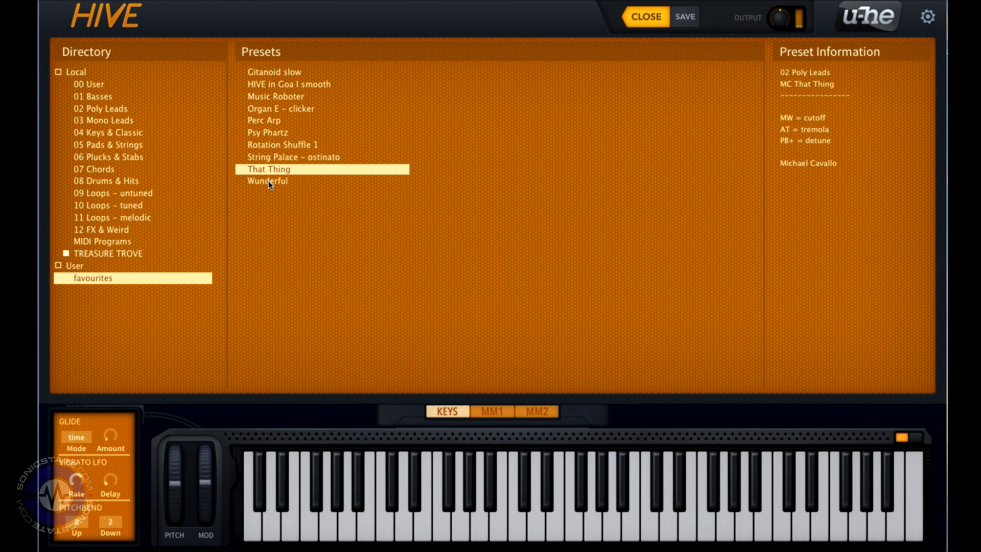
left_click(269, 182)
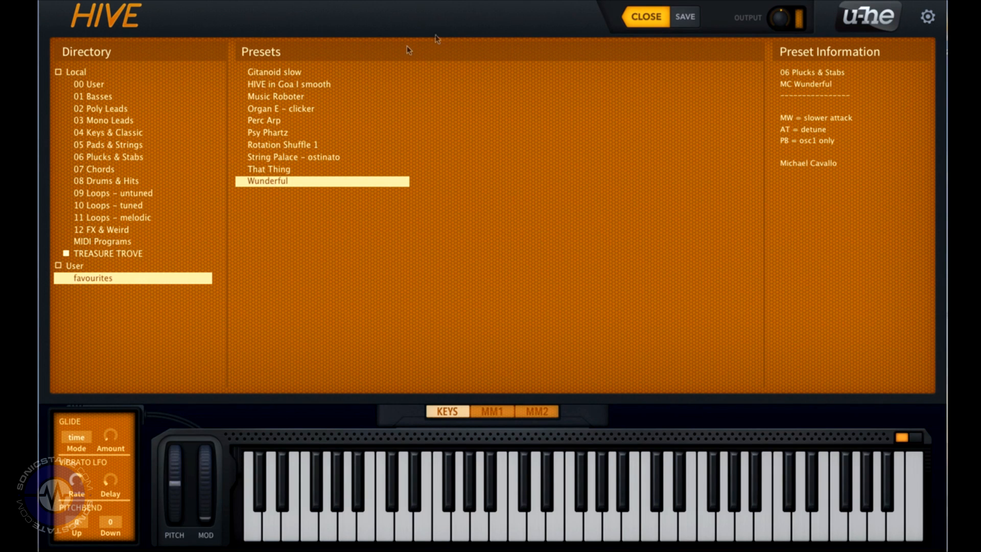
left_click(641, 18)
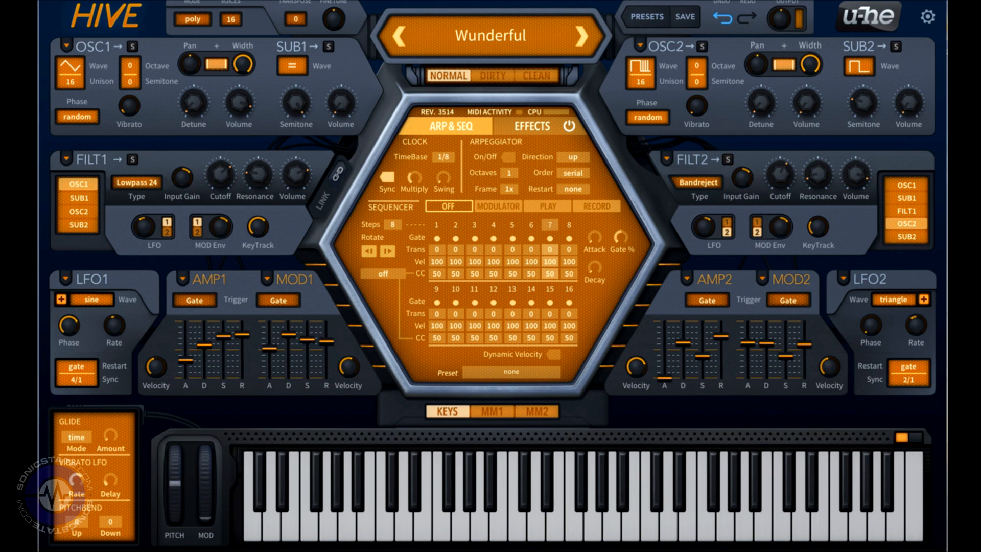
Step: Switch the default skin to Original in Preferences
left_click(930, 19)
left_click(894, 18)
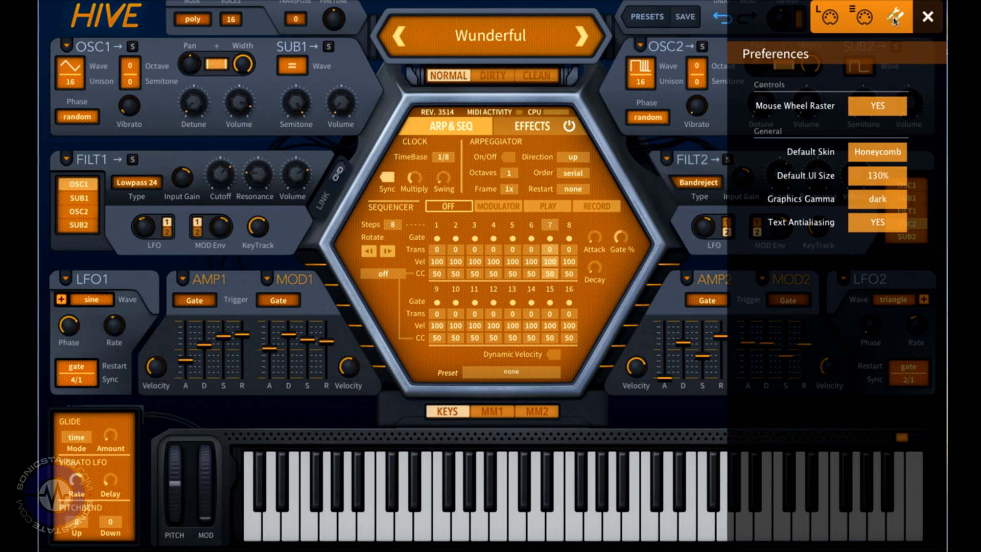
left_click(874, 157)
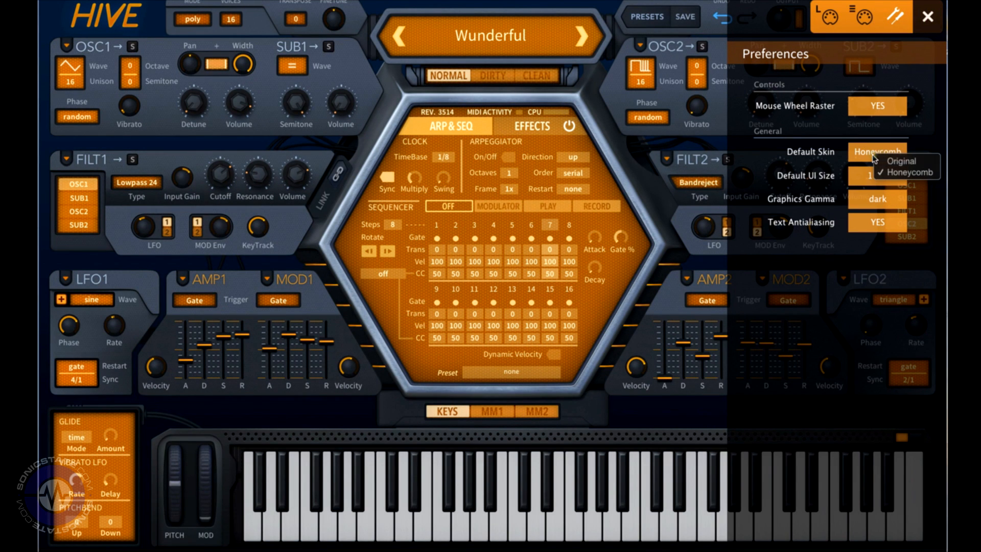
left_click(880, 161)
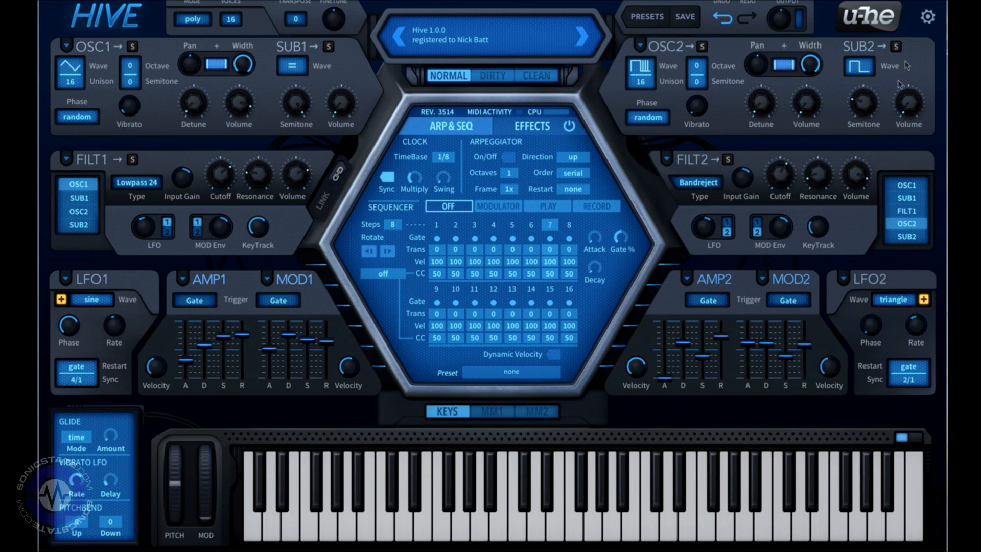
Step: Switch the default skin back to Honeycomb in Preferences
left_click(928, 18)
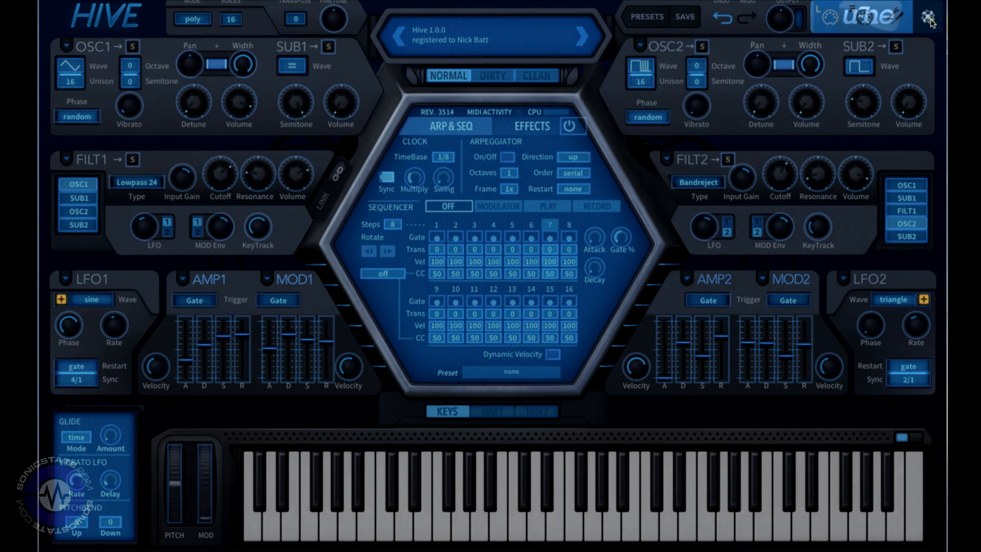
left_click(895, 17)
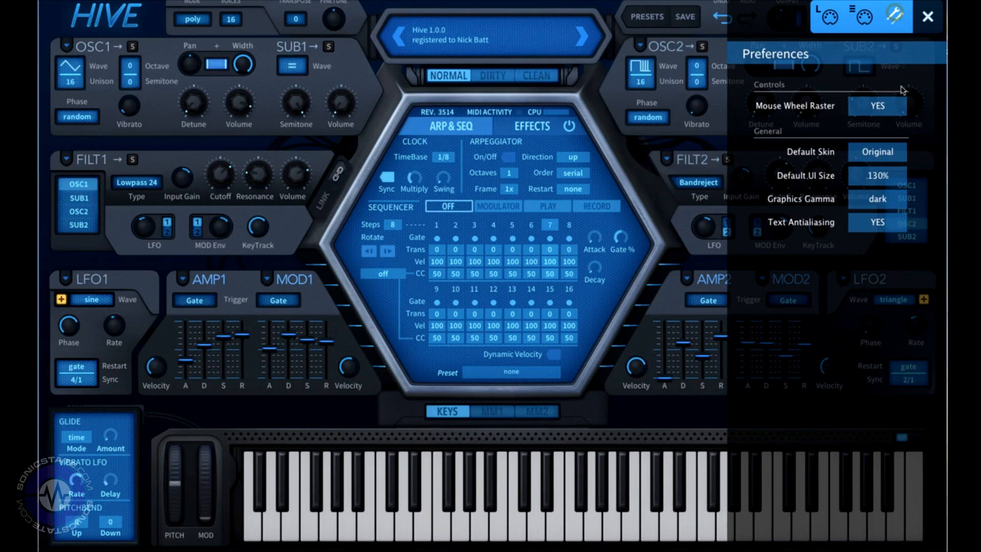
left_click(891, 152)
left_click(915, 164)
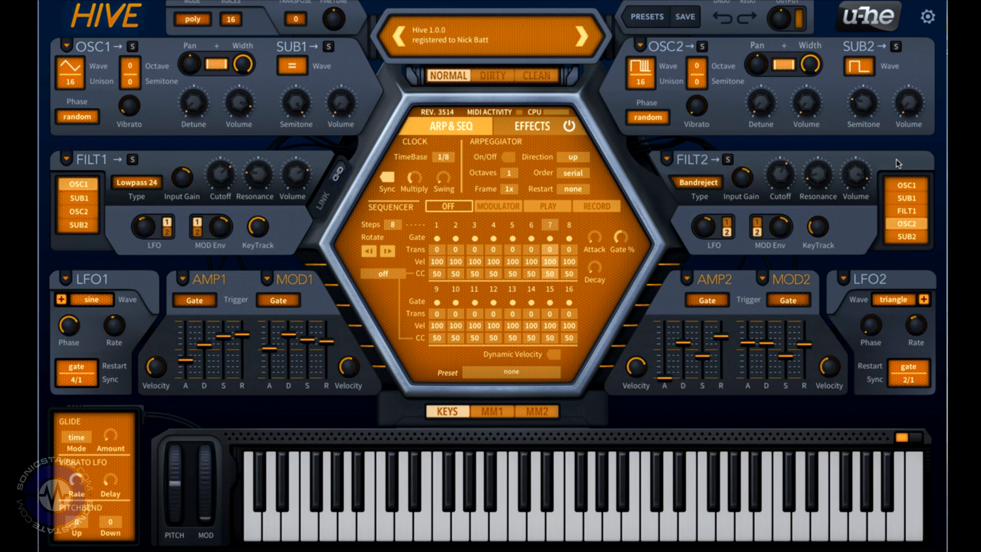
Step: Load the Solong BC preset from the User folder in the preset browser
left_click(522, 43)
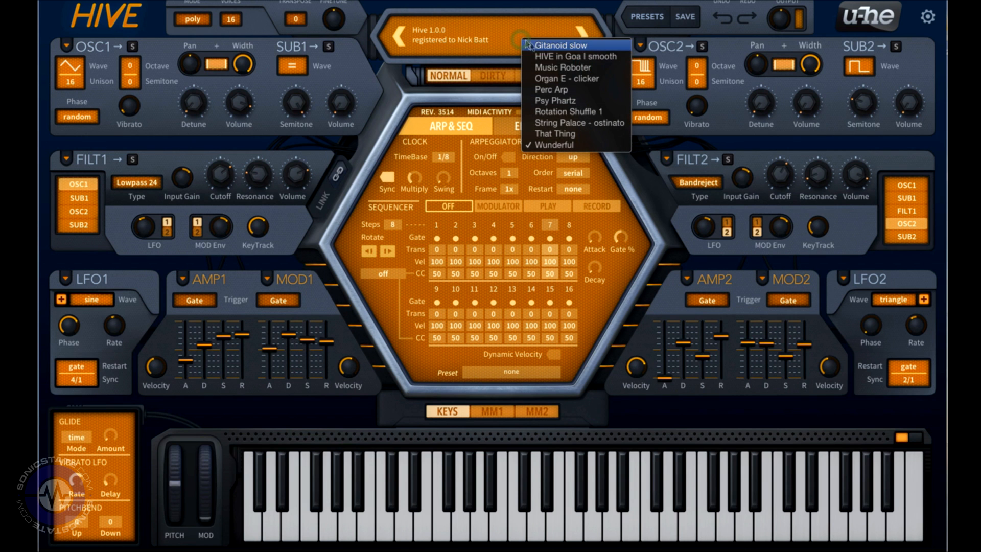
left_click(508, 37)
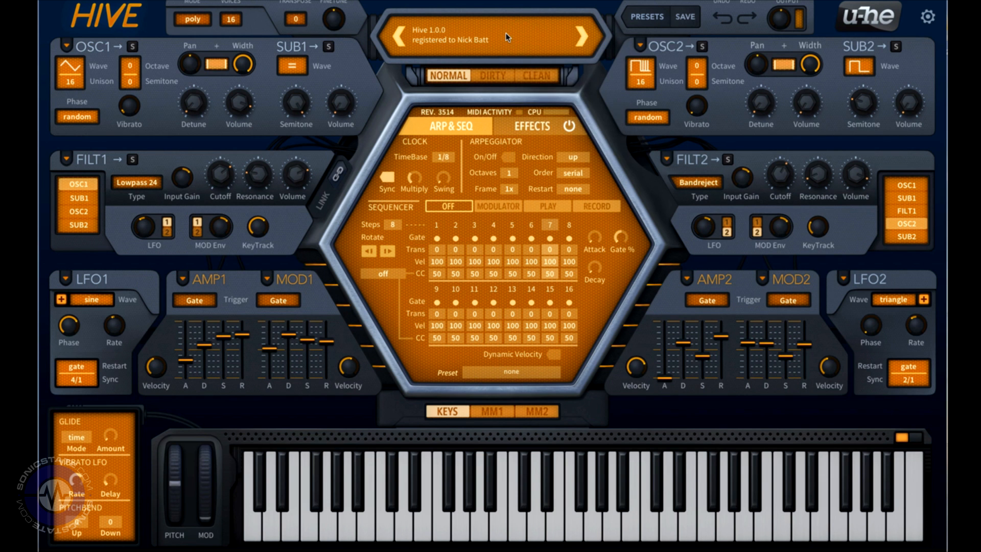
left_click(655, 17)
left_click(67, 267)
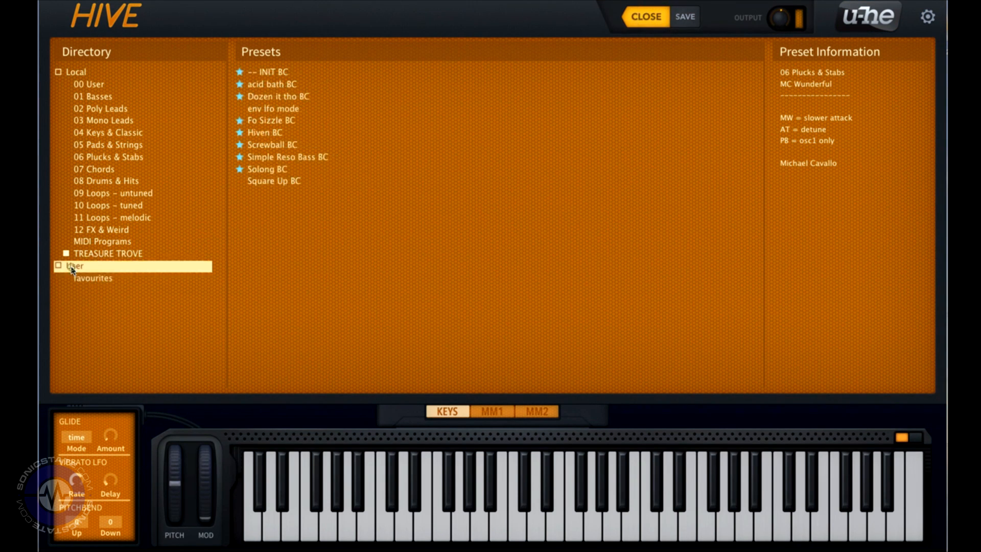
left_click(266, 169)
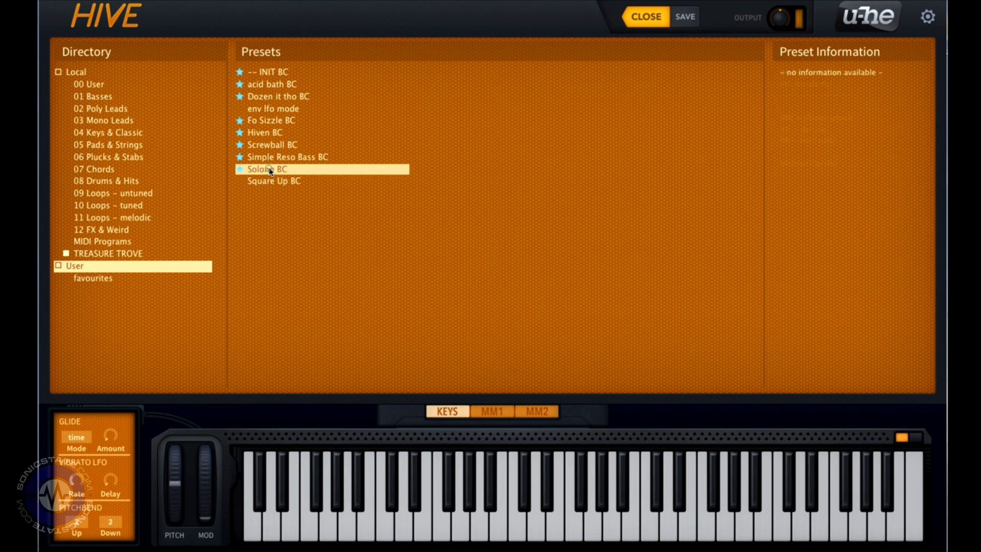
left_click(650, 21)
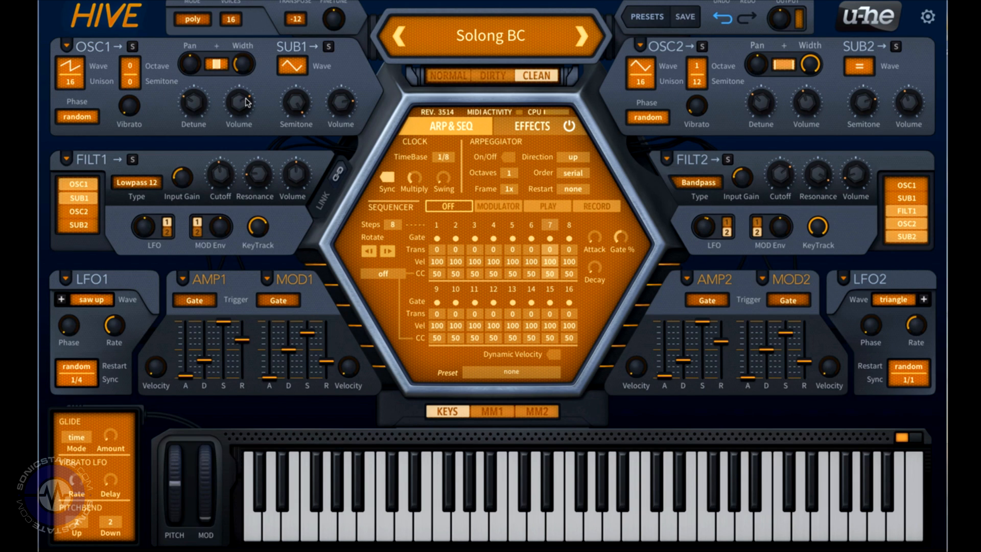
Step: Examine the preset's effects page and its modulation matrix slots 1 to 12
left_click(504, 126)
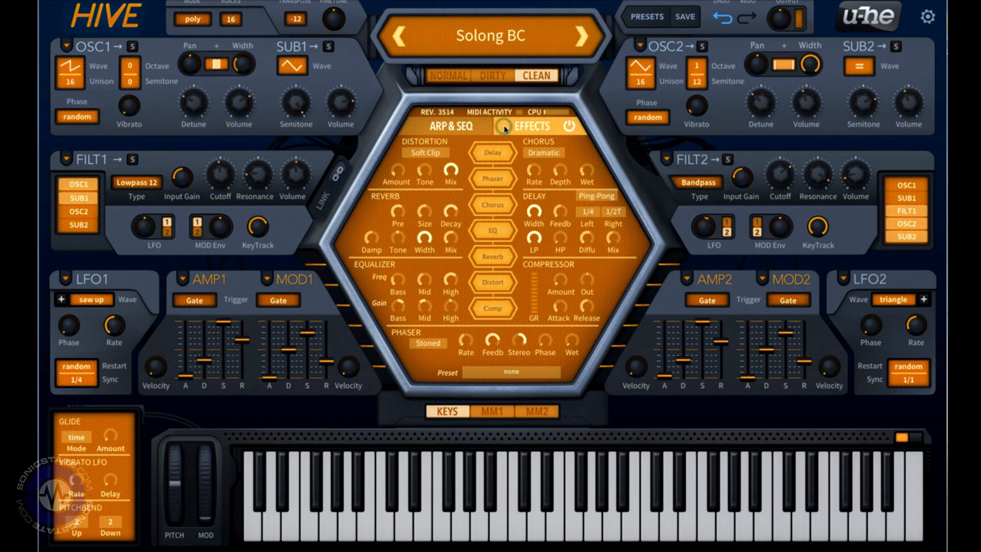
left_click(503, 412)
left_click(537, 411)
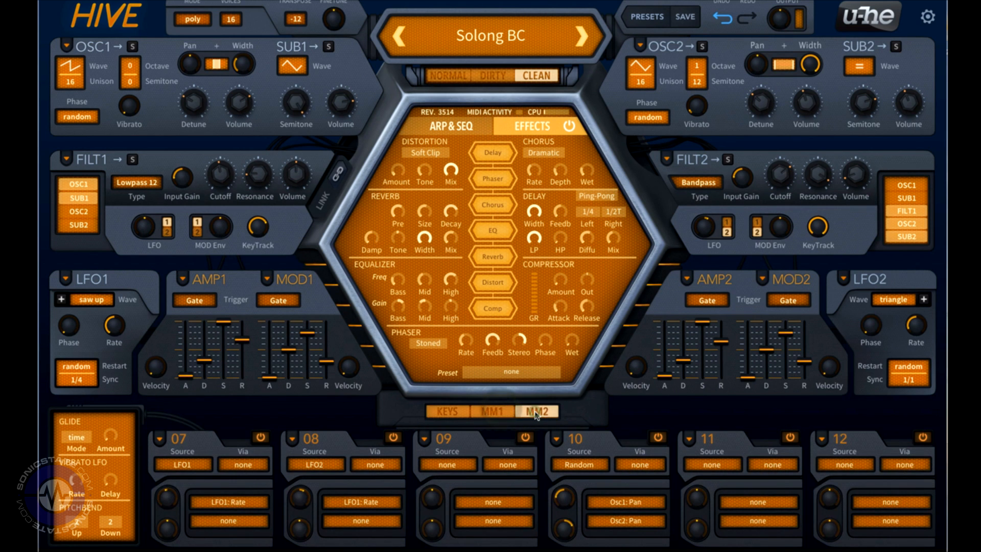
left_click(504, 411)
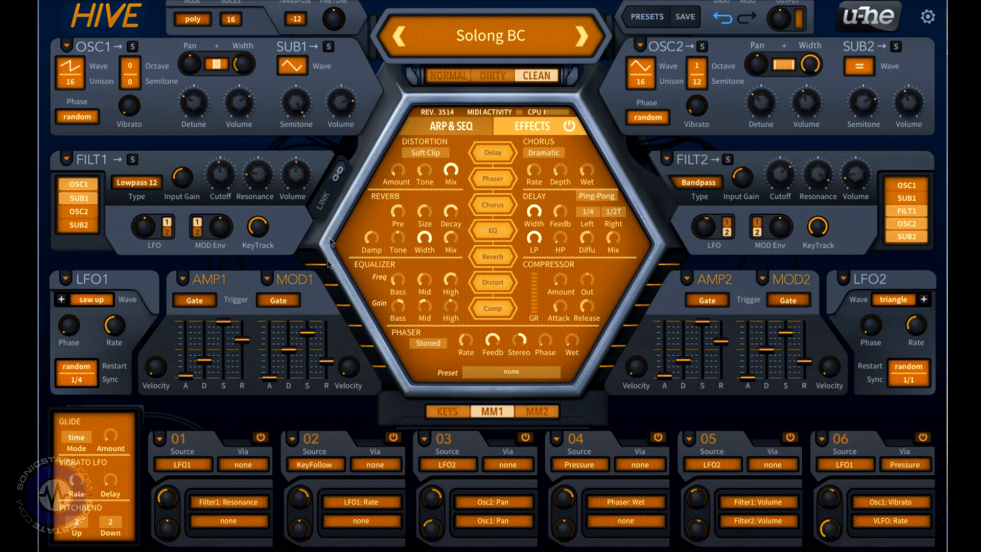
left_click(313, 279)
left_click(313, 279)
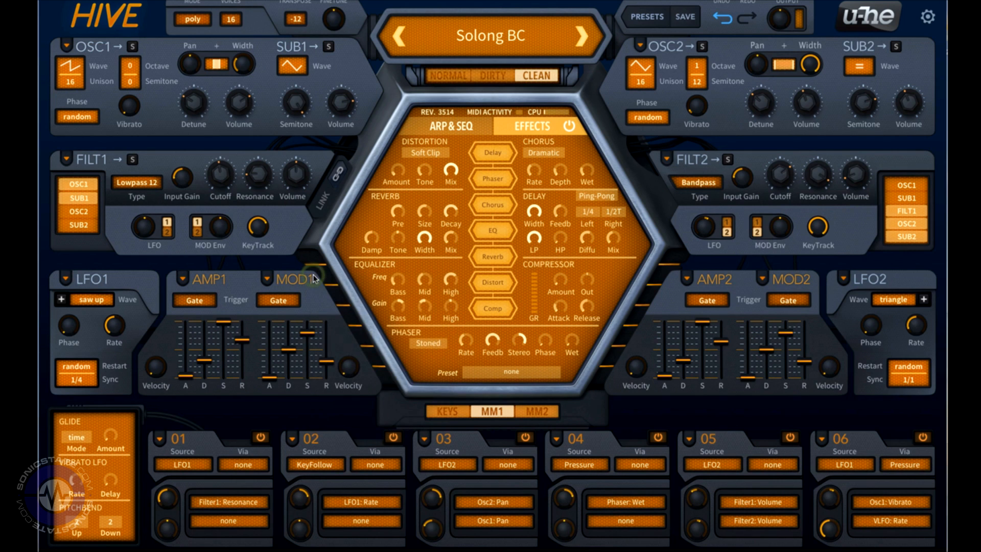